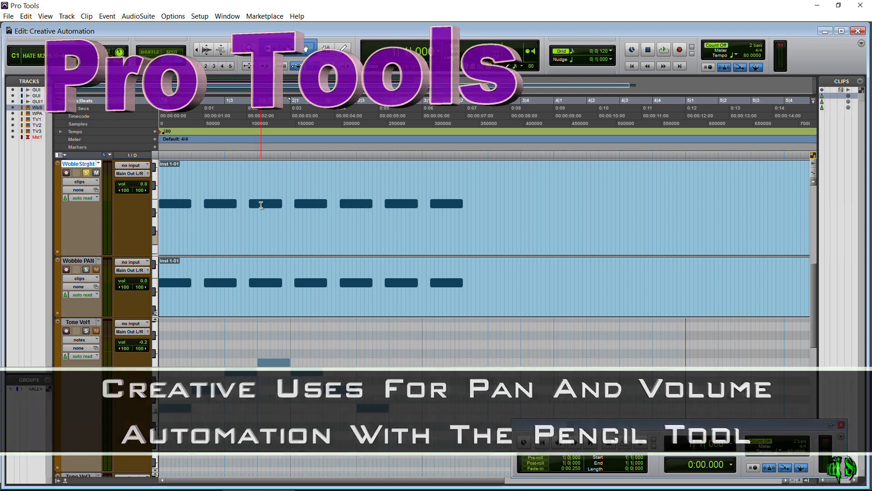
Step: Preview the session: glance at the pencil shapes, toggle the Mix window, and play briefly
click(342, 50)
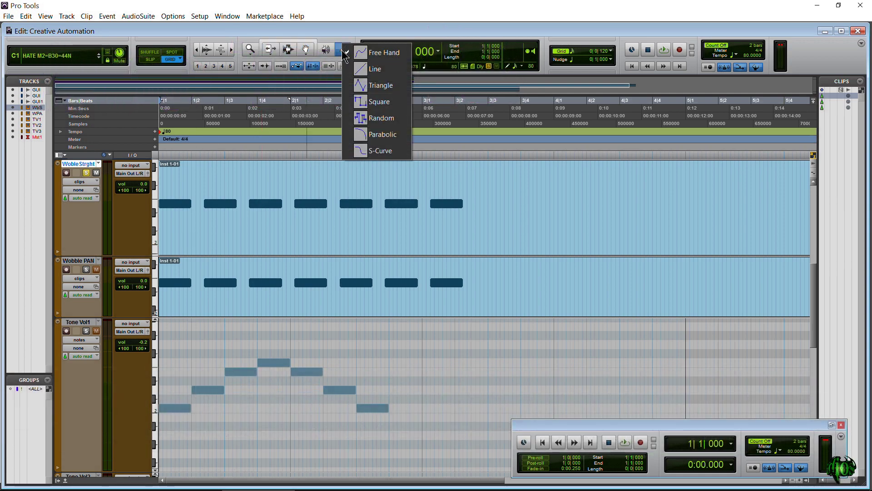
click(343, 47)
key(ctrl+equal)
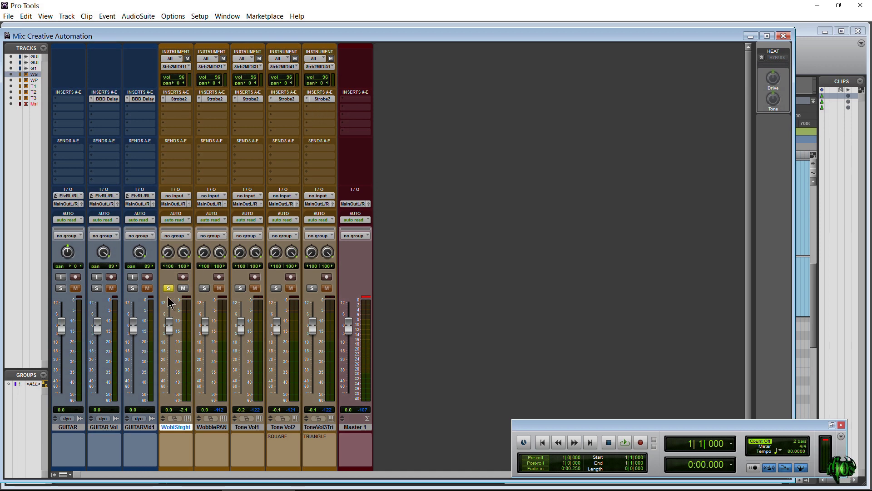
key(ctrl+equal)
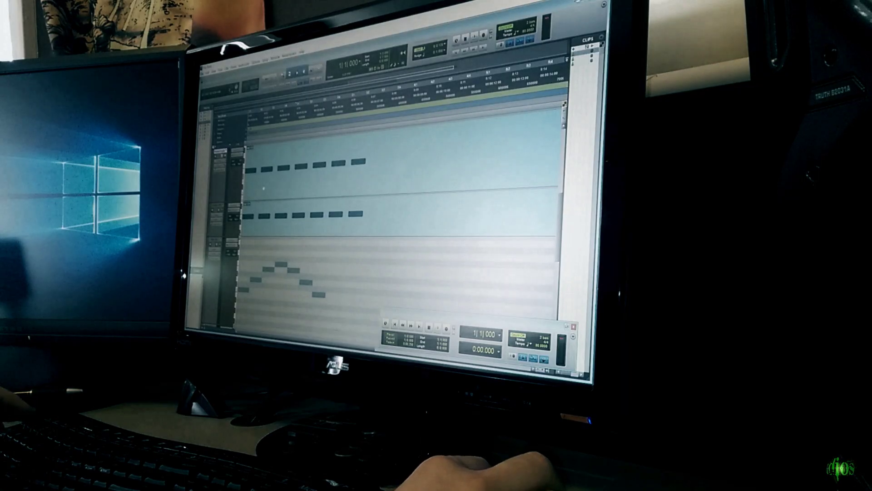
key(space)
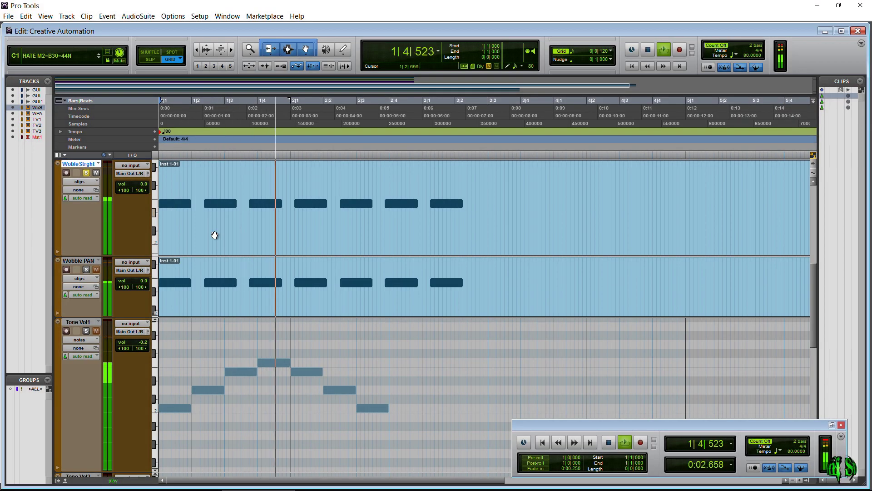
key(space)
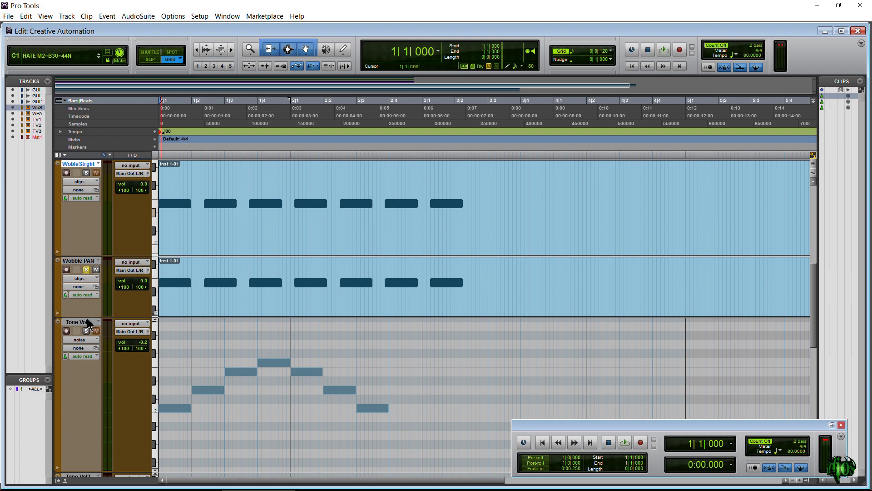
Step: Enlarge the Wobble PAN track and expand its lanes showing all pan types (pan left, pan right)
click(87, 318)
drag(86, 361, 86, 367)
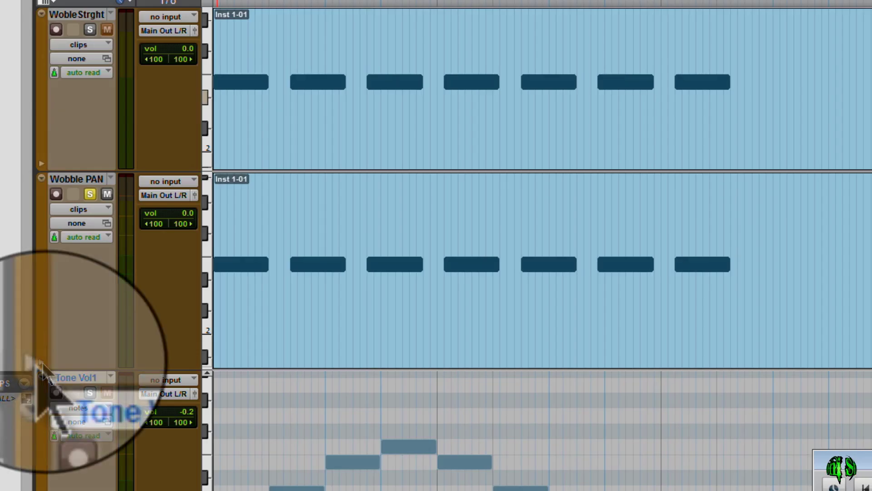
click(42, 363)
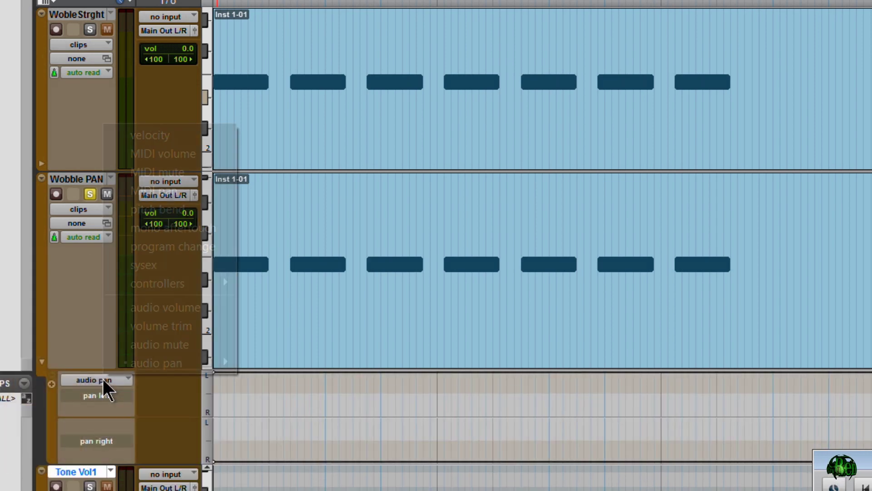
click(102, 380)
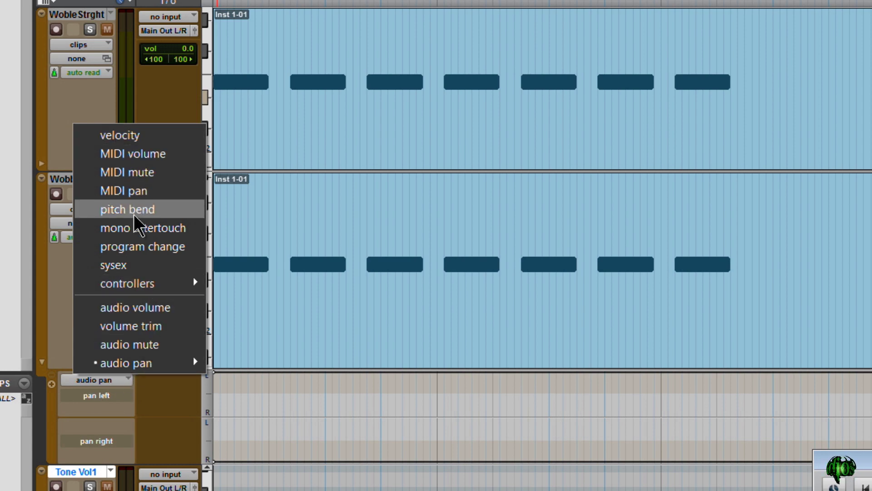
mouse_move(119, 364)
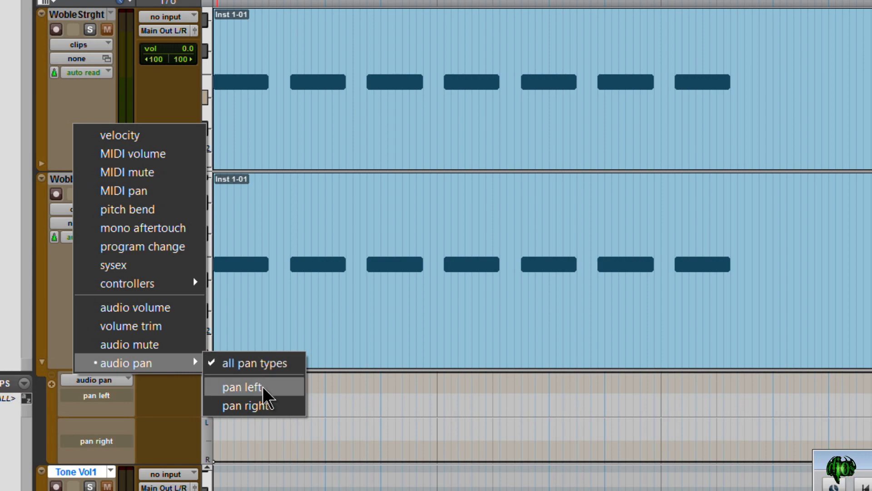
click(276, 364)
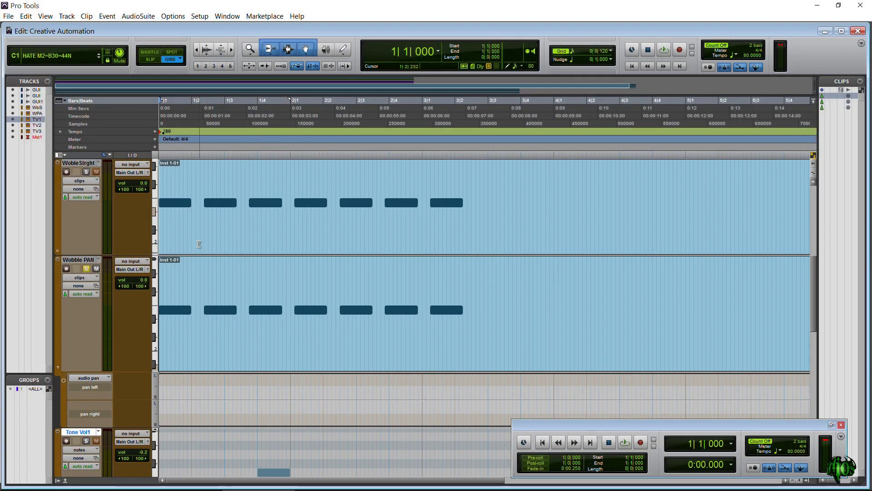
Step: Play briefly, sketch a Free Hand pan stroke, then draw a Square pattern across pan right
key(space)
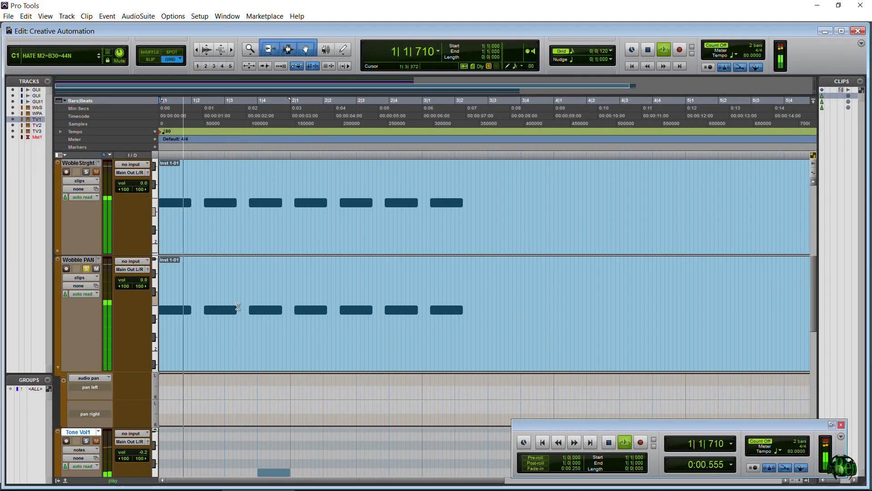
key(space)
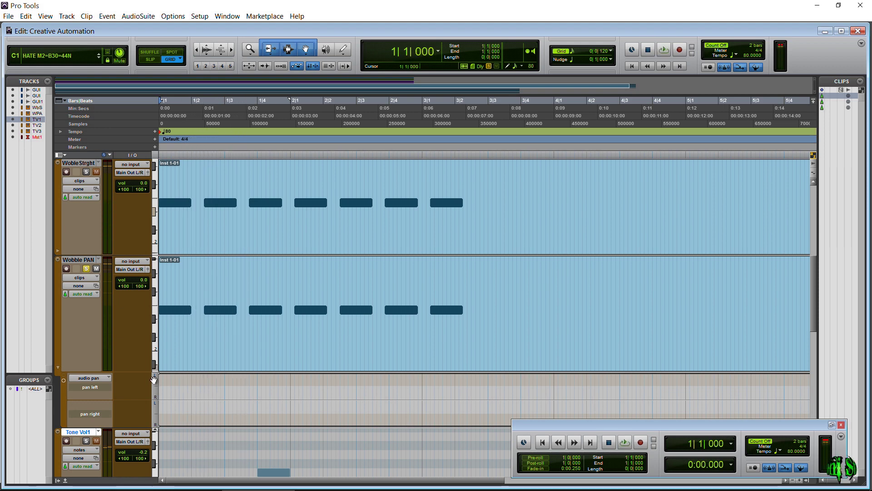
click(346, 55)
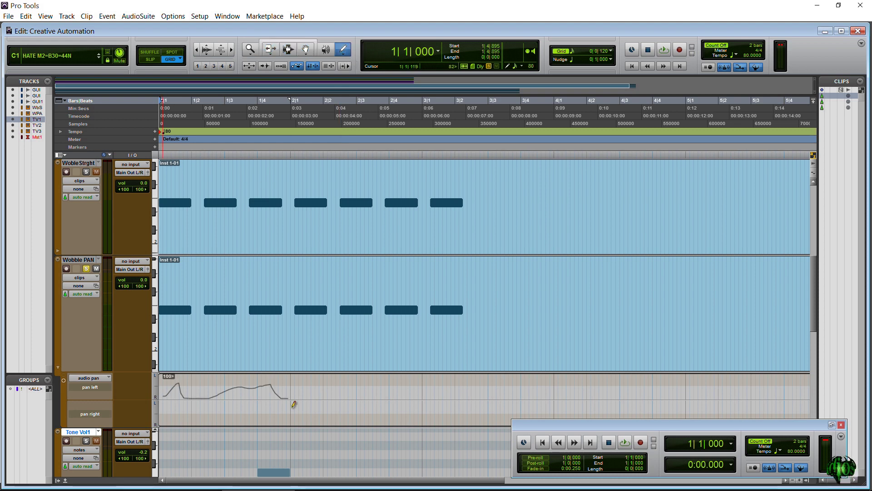
drag(294, 404, 339, 383)
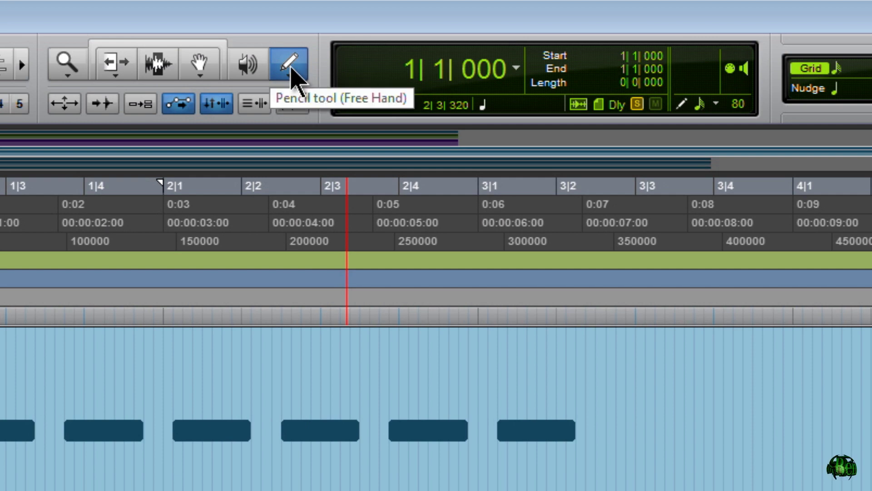
click(291, 68)
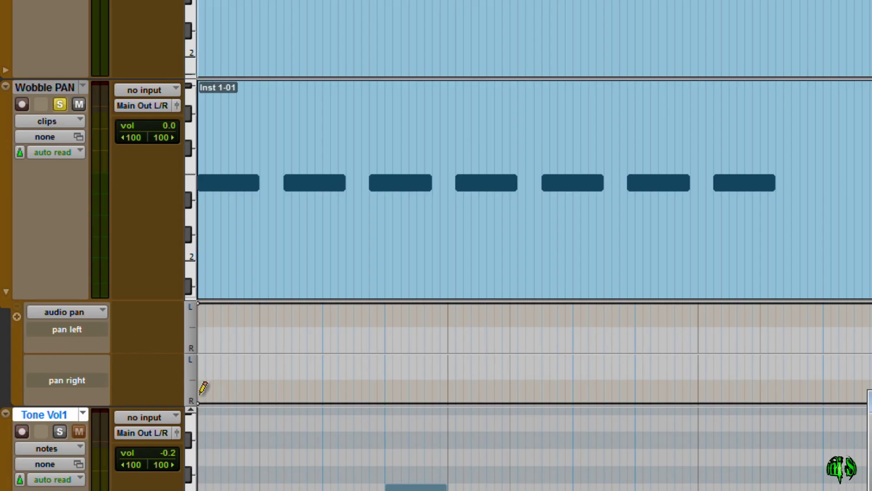
mouse_move(203, 388)
mouse_down()
mouse_move(262, 362)
mouse_move(399, 350)
mouse_move(831, 339)
mouse_up()
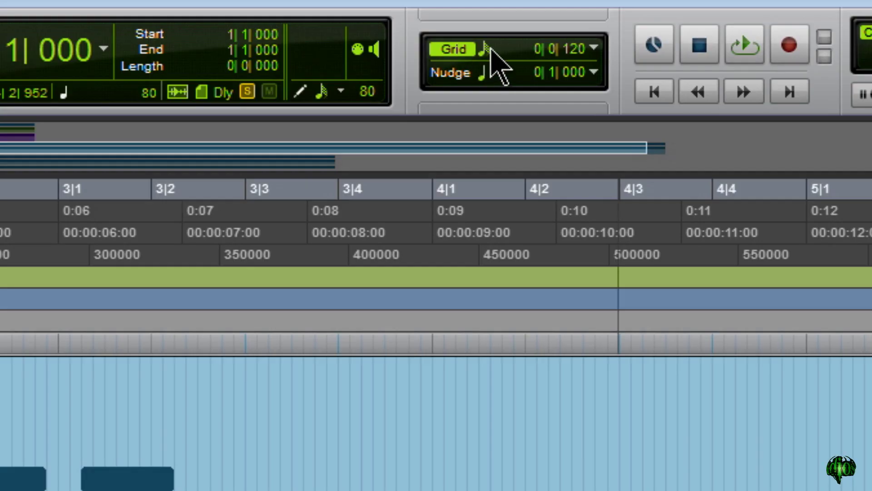
Step: Set the grid to 1/16 note and draw a square-wave pan in pan right from bar 1 to 3|4
click(485, 49)
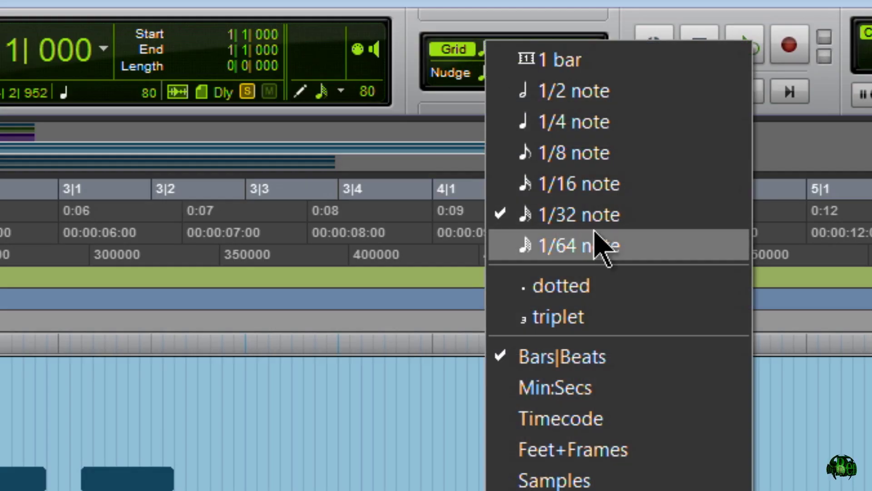
click(618, 190)
mouse_move(189, 359)
mouse_down()
mouse_move(271, 383)
mouse_move(617, 359)
mouse_up()
drag(620, 323, 848, 313)
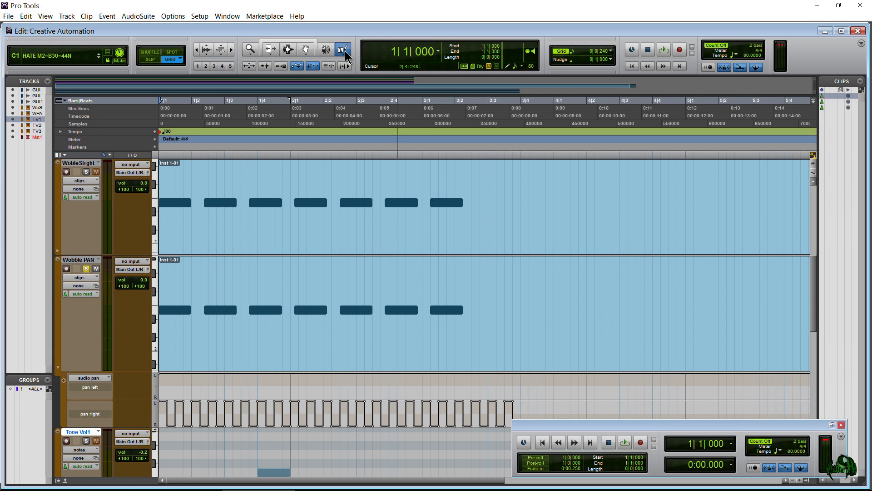
Step: Check the pencil shape and grid menus, leaving Square and 1/16 note unchanged
click(346, 53)
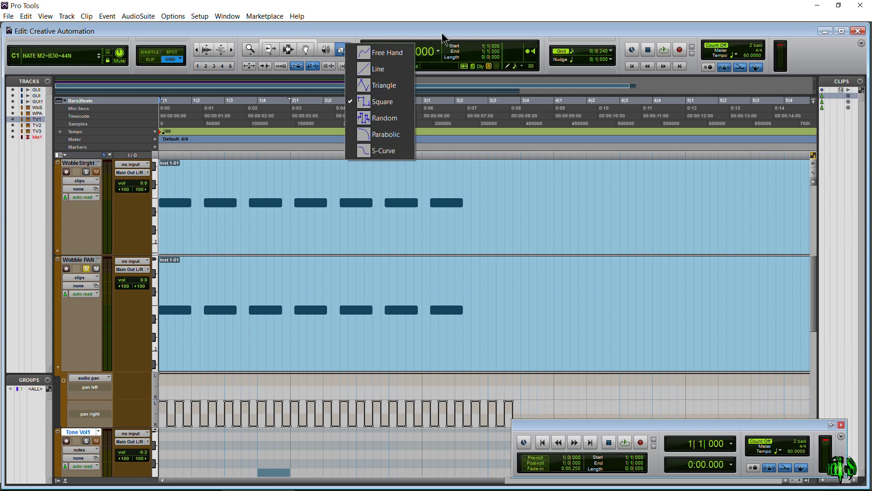
click(589, 37)
click(571, 54)
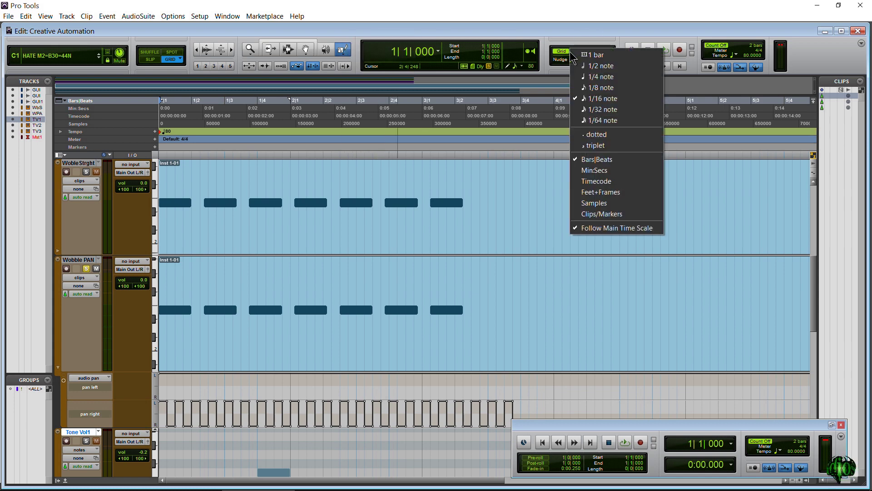
click(598, 36)
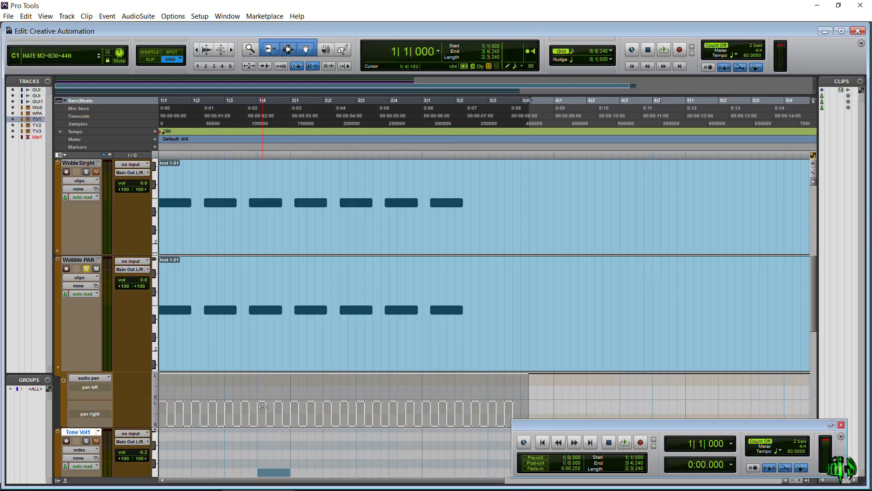
Step: Delete the pan automation, set the grid to 1/32 note, and redraw a denser square-wave in pan right
key(Delete)
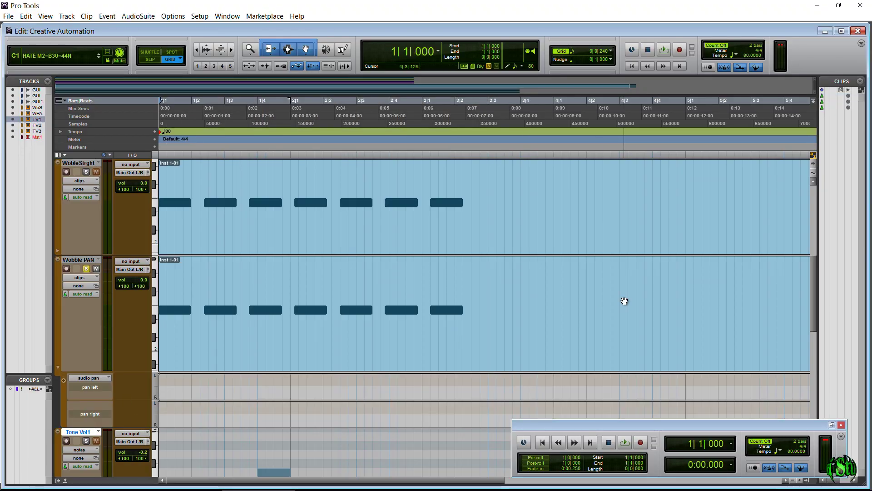
click(587, 52)
click(590, 109)
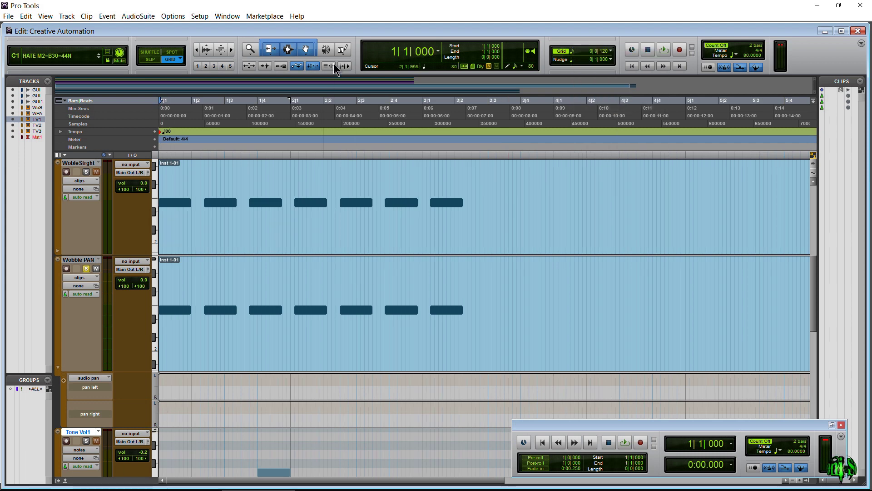
click(342, 50)
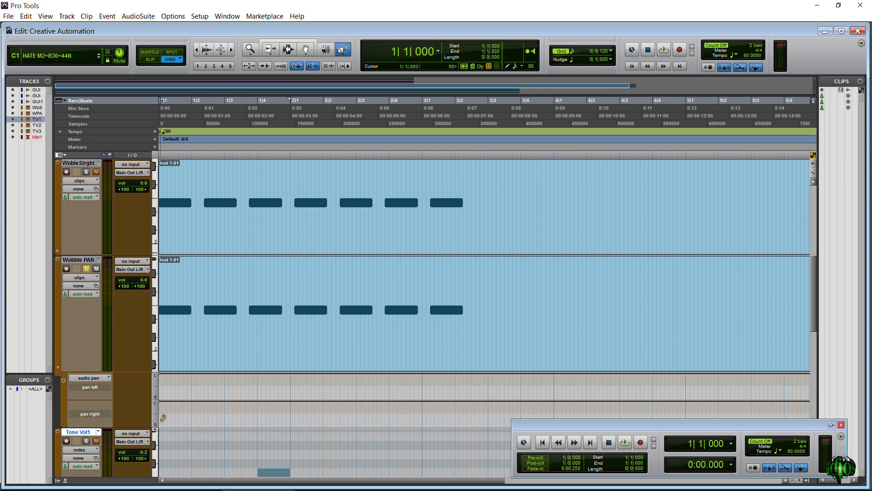
mouse_move(163, 422)
mouse_down()
mouse_move(191, 403)
mouse_move(272, 396)
mouse_move(477, 395)
mouse_up()
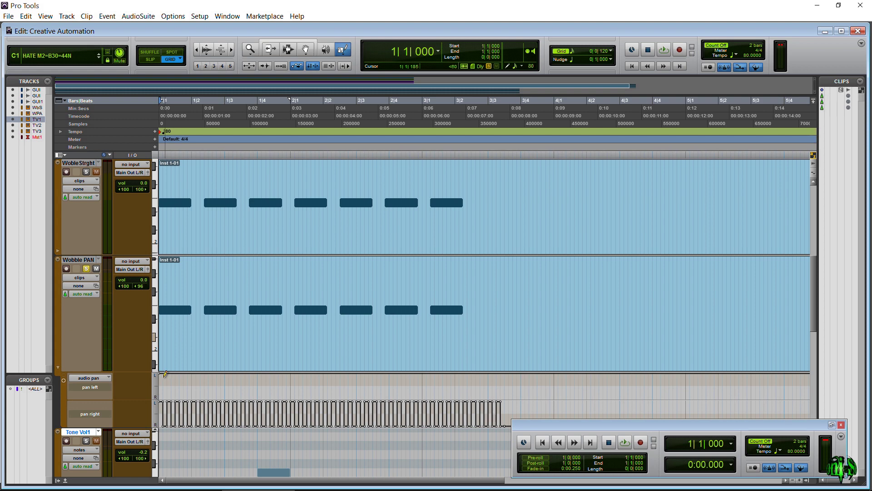
Step: Draw a Line, then a Triangle-shaped pan in the pan left lane
mouse_move(173, 386)
mouse_down()
mouse_move(263, 384)
mouse_move(287, 396)
mouse_move(332, 386)
mouse_move(387, 395)
mouse_move(411, 376)
mouse_up()
click(344, 51)
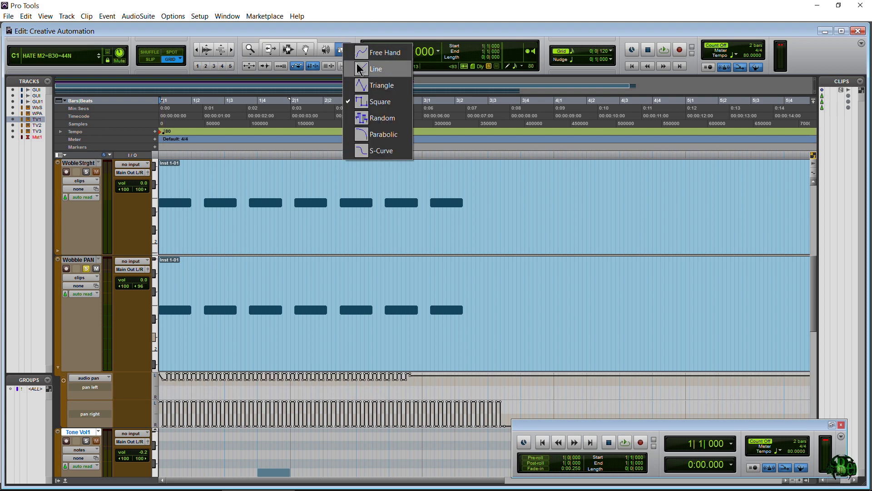
click(362, 51)
mouse_move(164, 375)
mouse_down()
mouse_move(209, 388)
mouse_move(369, 391)
mouse_up()
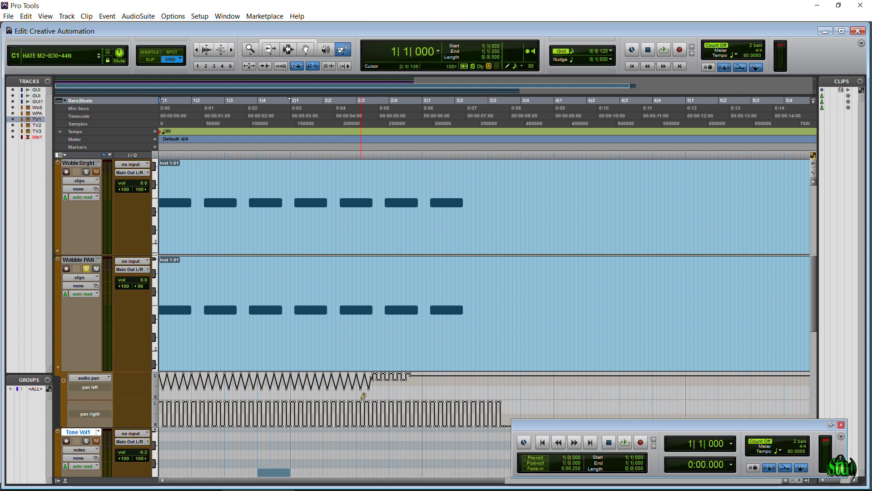
Step: Delete pan left automation from 1|1|000 to 3|3|240, lower the flat level, and start playback
click(293, 47)
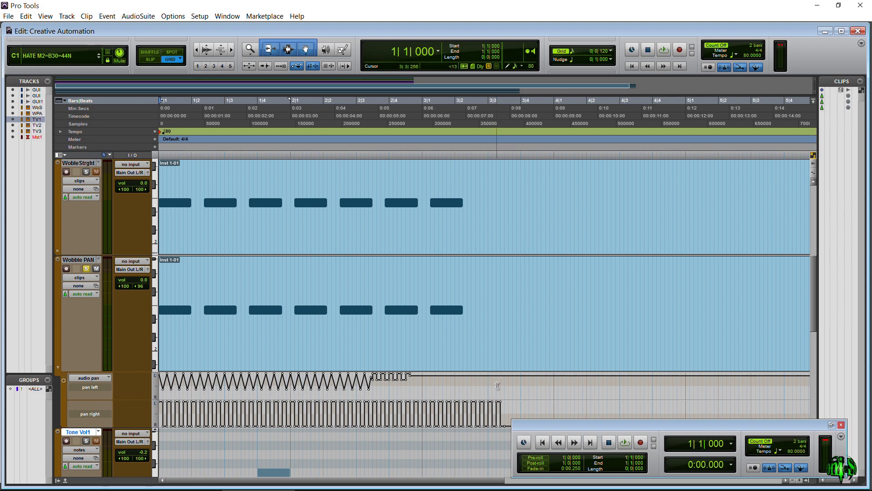
drag(498, 378, 113, 375)
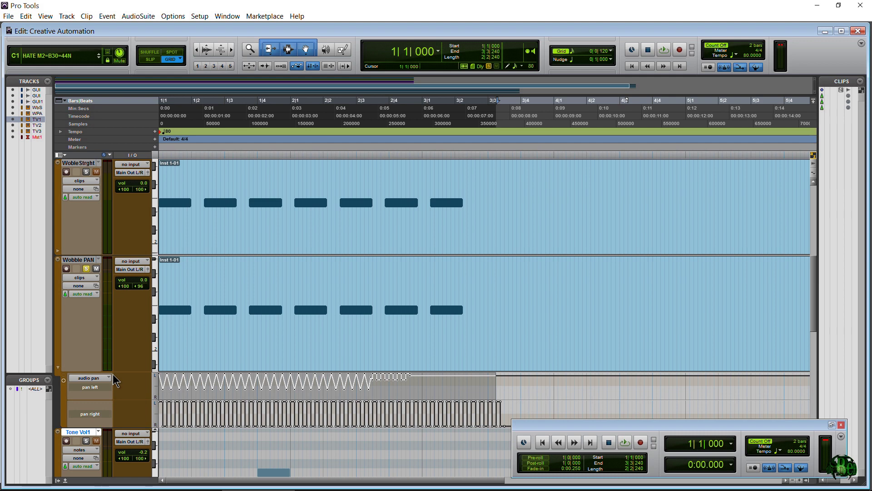
key(Delete)
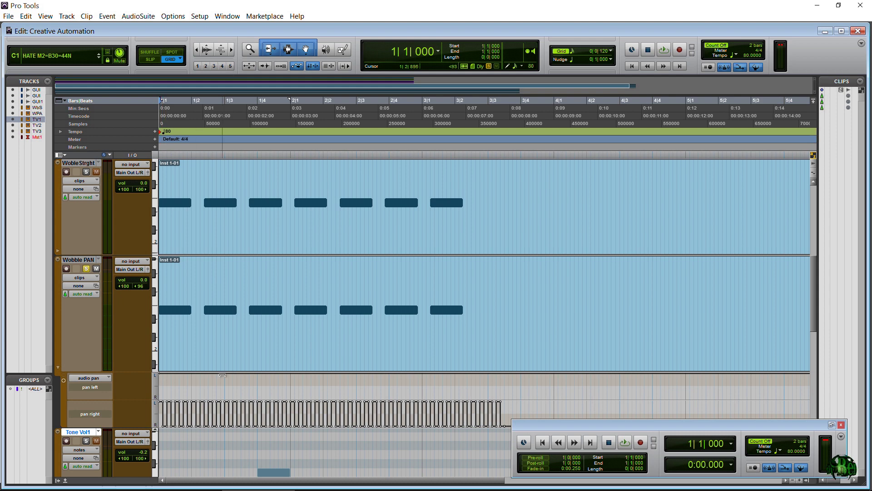
drag(223, 375, 219, 388)
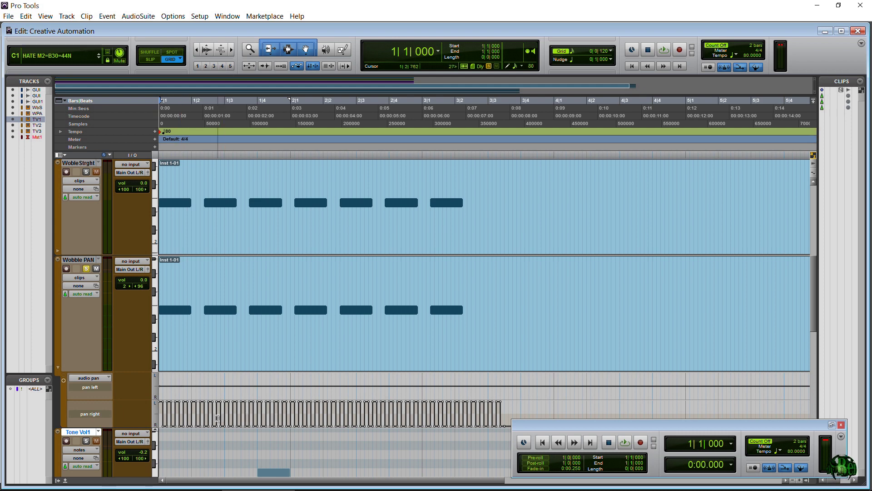
click(665, 54)
Step: Stop playback and switch from the Mix window back to the Edit window showing Tone Vol1 and Tone Vol2
key(ctrl+=)
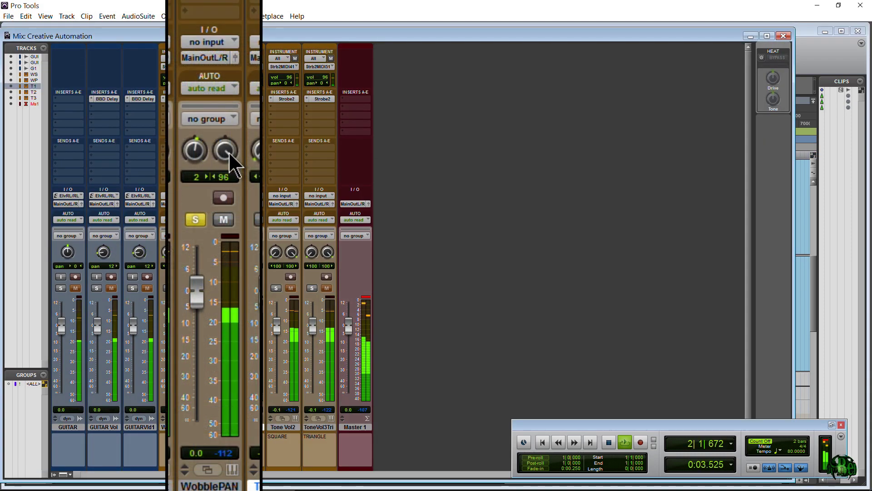
key(space)
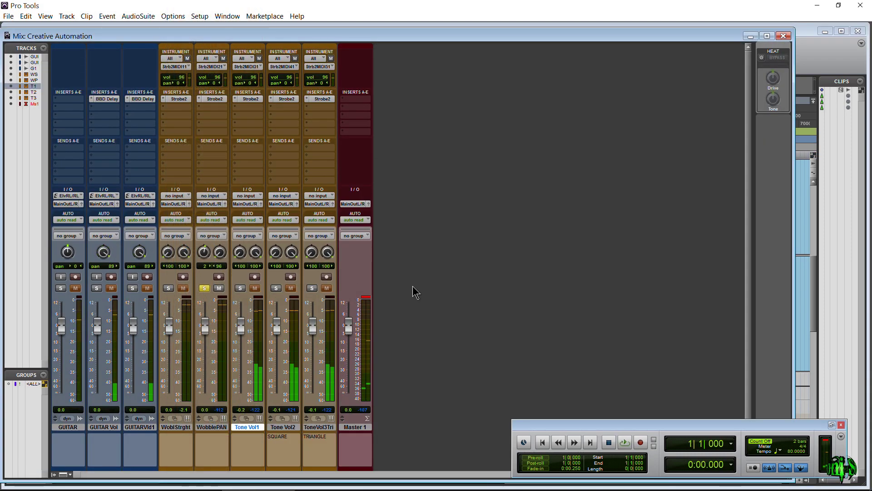
key(ctrl+=)
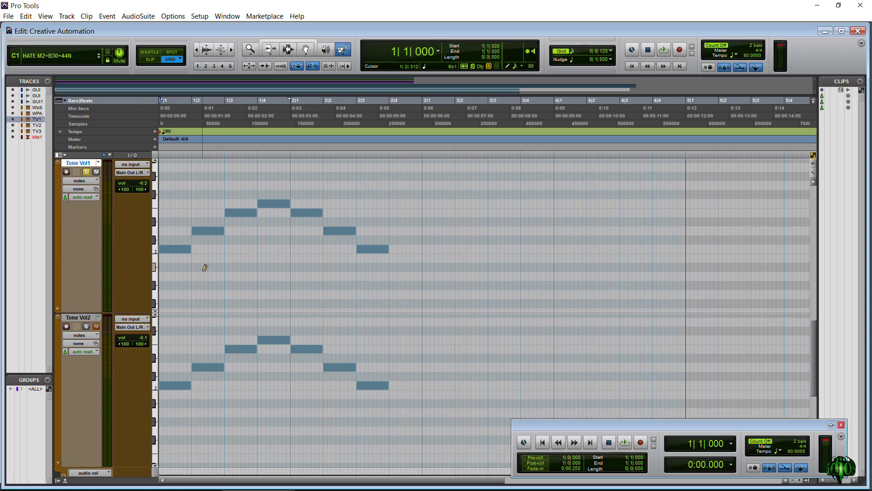
Step: Play the session, expand Tone Vol2's audio volume lane, and set the Pencil shape to Square
click(663, 50)
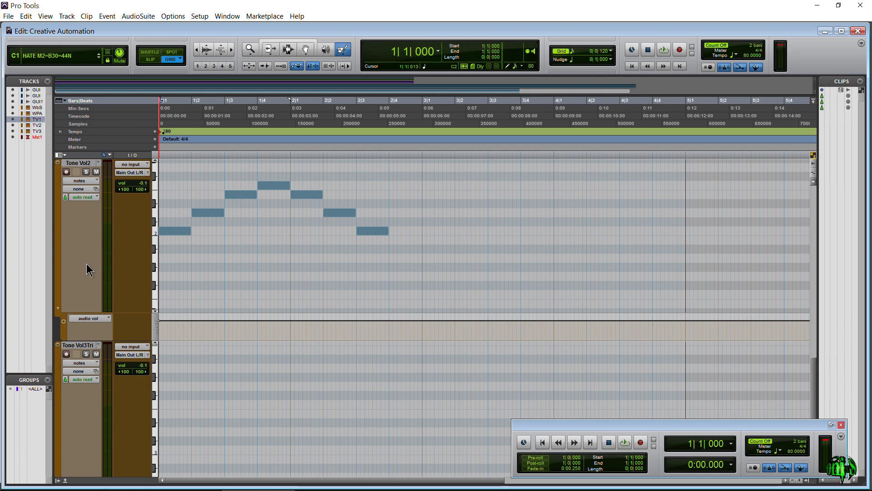
click(58, 310)
click(58, 309)
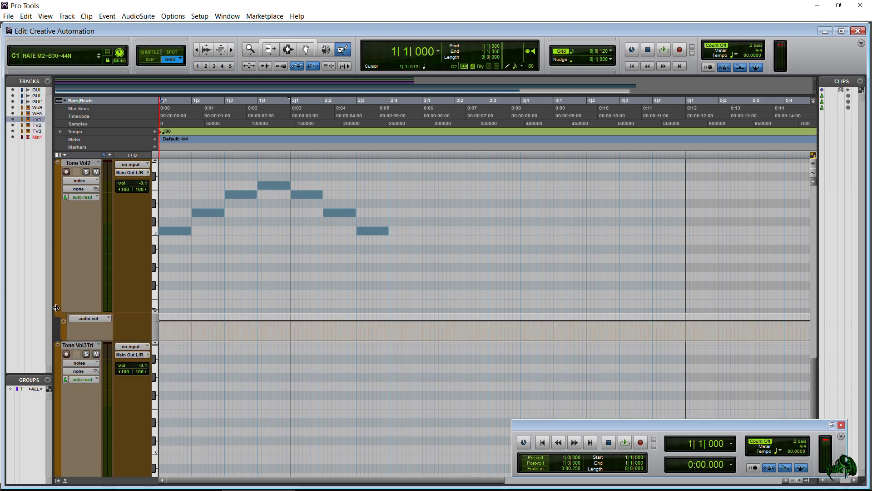
click(90, 321)
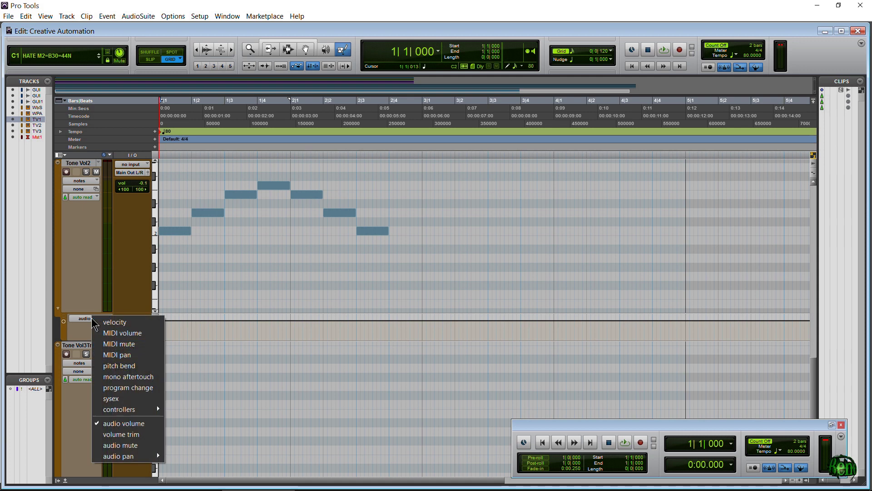
click(137, 423)
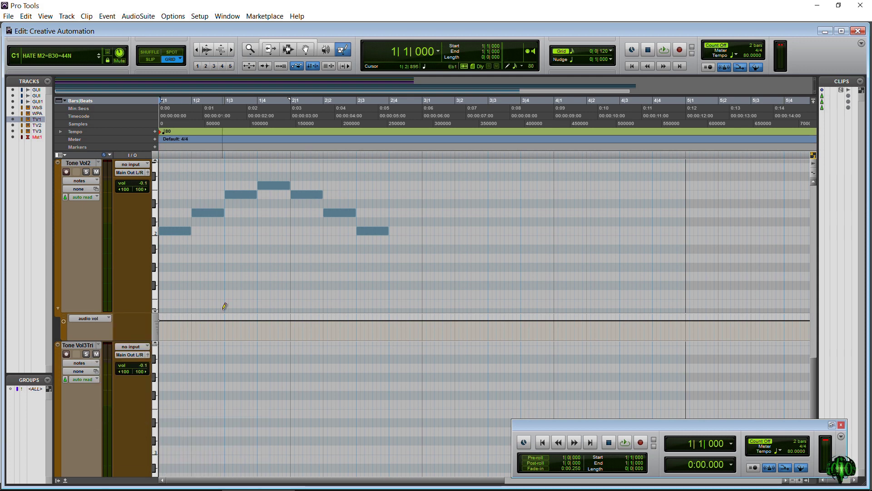
click(343, 49)
click(347, 107)
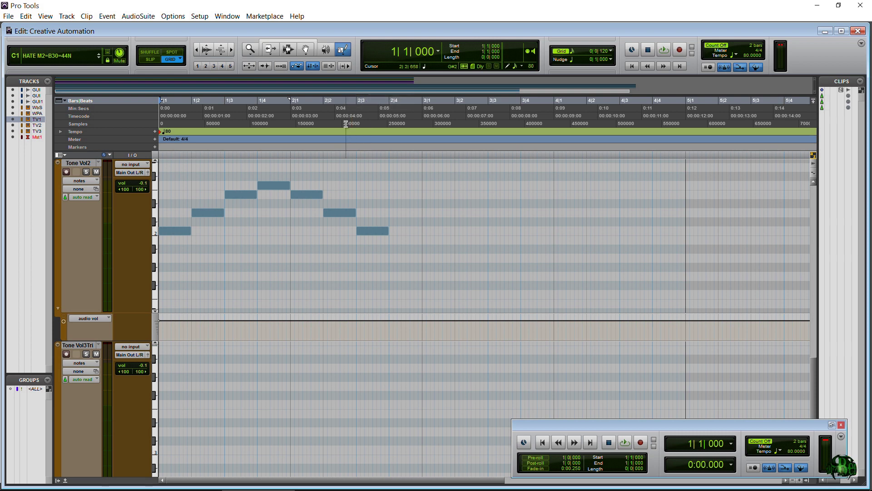
Step: Set the grid to 1/16 note and draw a square-wave volume pattern in Tone Vol2's lane
click(571, 52)
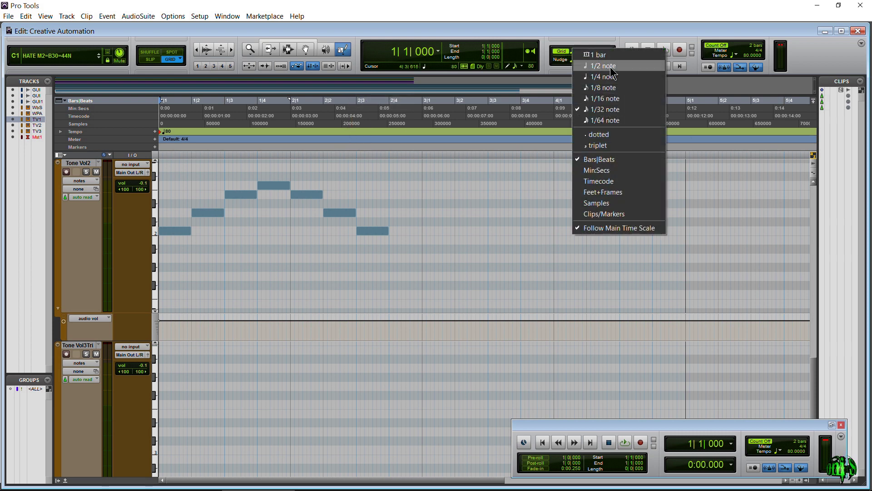
click(621, 97)
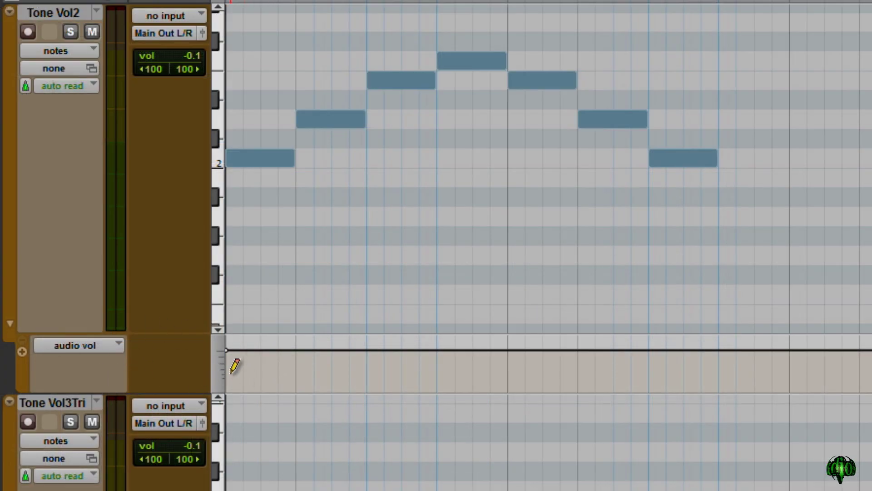
mouse_move(230, 384)
mouse_down()
mouse_move(477, 380)
mouse_move(591, 363)
mouse_move(604, 326)
mouse_up()
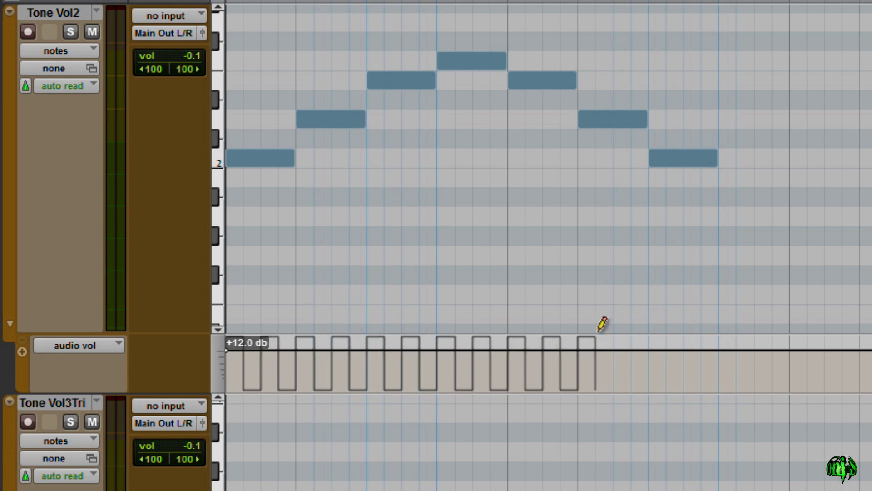
mouse_move(600, 328)
mouse_down()
mouse_move(593, 381)
mouse_move(602, 335)
mouse_move(604, 356)
mouse_move(792, 347)
mouse_up()
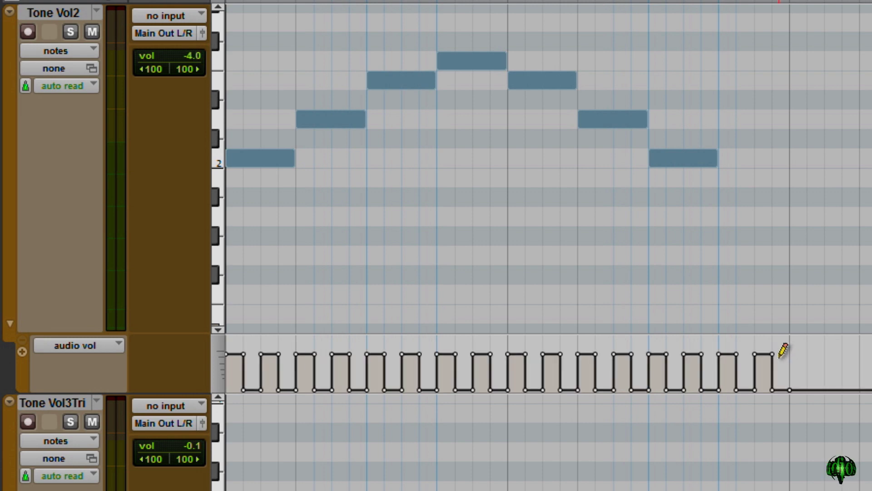
Step: Undo that pattern and redraw the square-wave volume across the first two bars
key(ctrl+z)
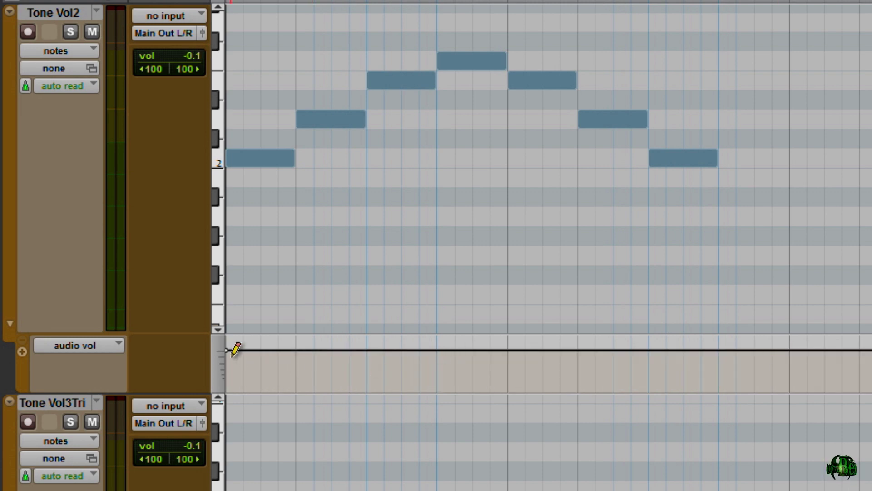
mouse_move(234, 348)
mouse_down()
mouse_move(267, 390)
mouse_move(300, 394)
mouse_move(365, 403)
mouse_move(520, 378)
mouse_up()
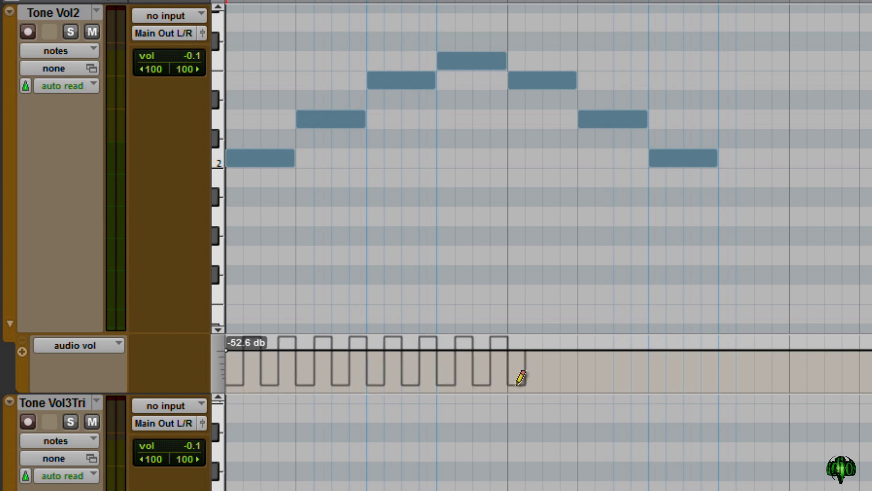
mouse_move(520, 377)
mouse_down()
mouse_move(546, 378)
mouse_move(544, 366)
mouse_move(533, 367)
mouse_move(545, 376)
mouse_move(708, 368)
mouse_move(665, 388)
mouse_move(788, 373)
mouse_up()
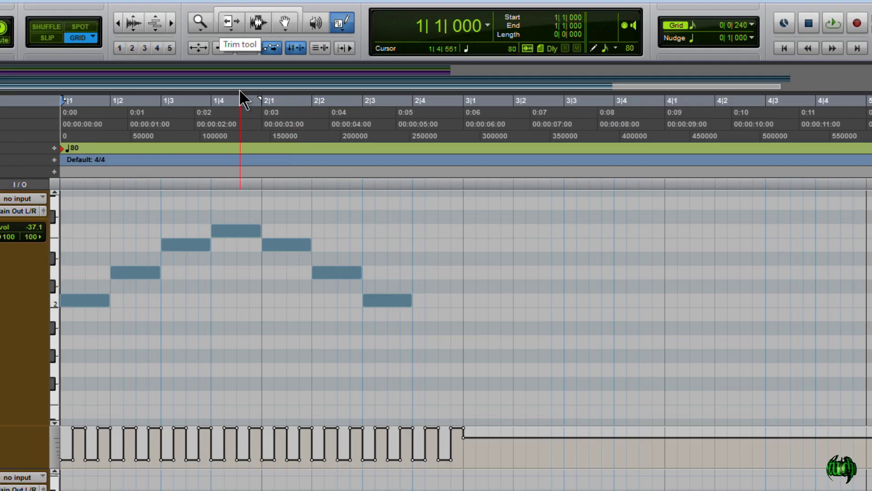
Step: With the Trim and Smart tools, lower Tone Vol2's square-wave peaks over the first two bars to about +1 dB
click(228, 23)
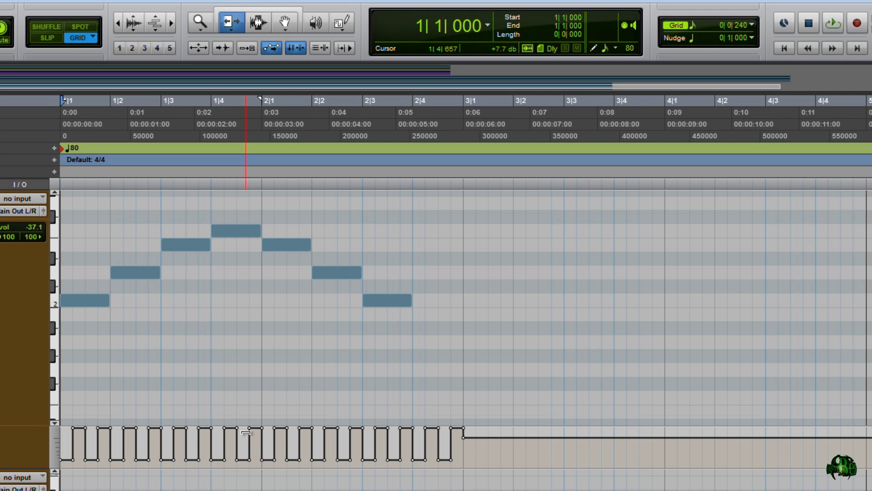
drag(245, 432, 252, 443)
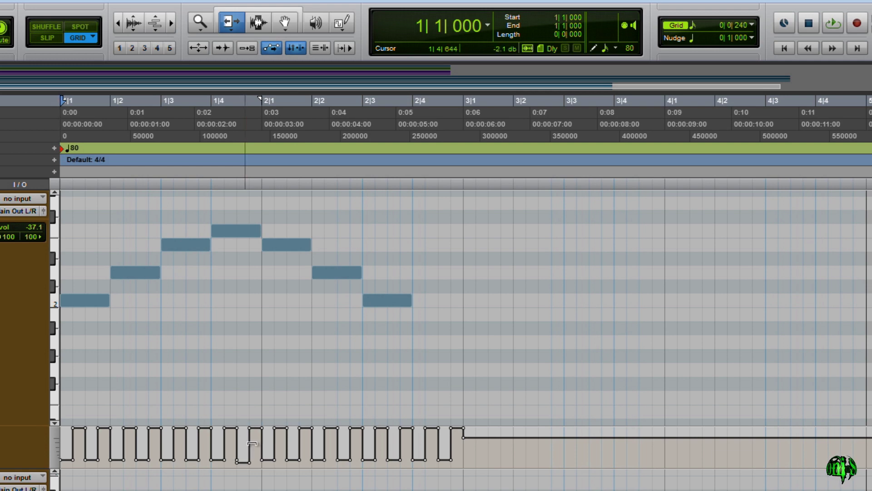
click(259, 24)
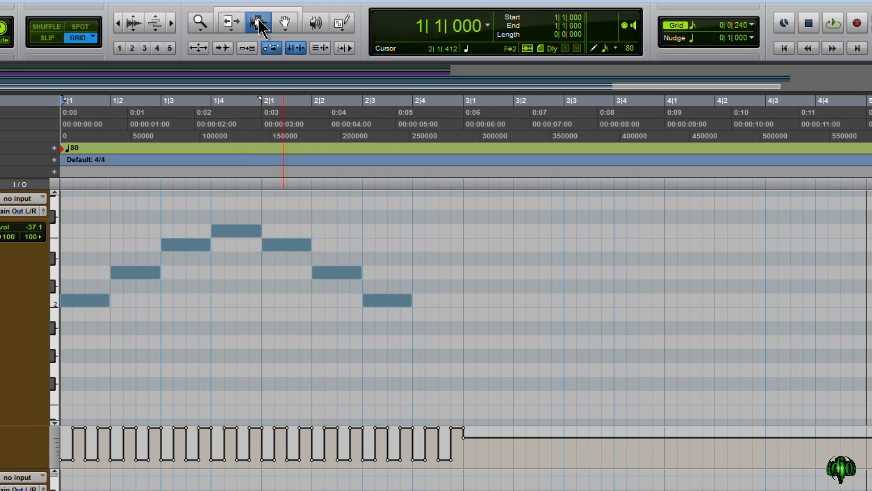
click(266, 7)
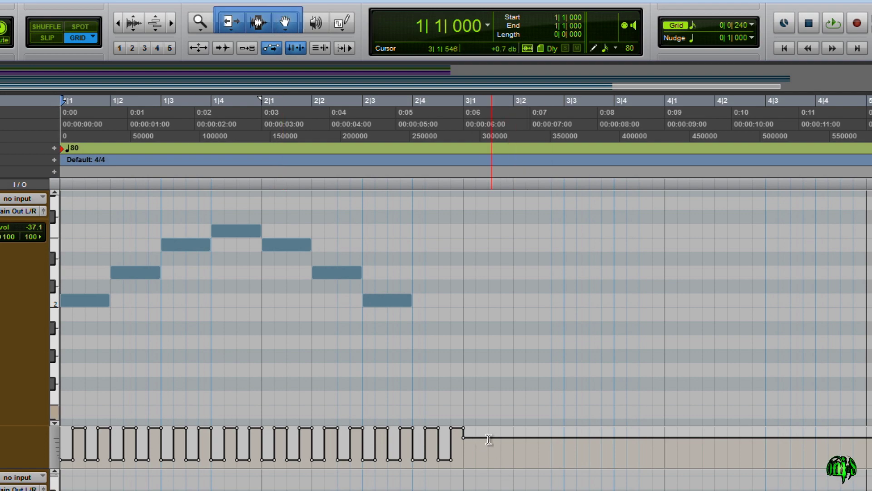
drag(488, 439, 61, 441)
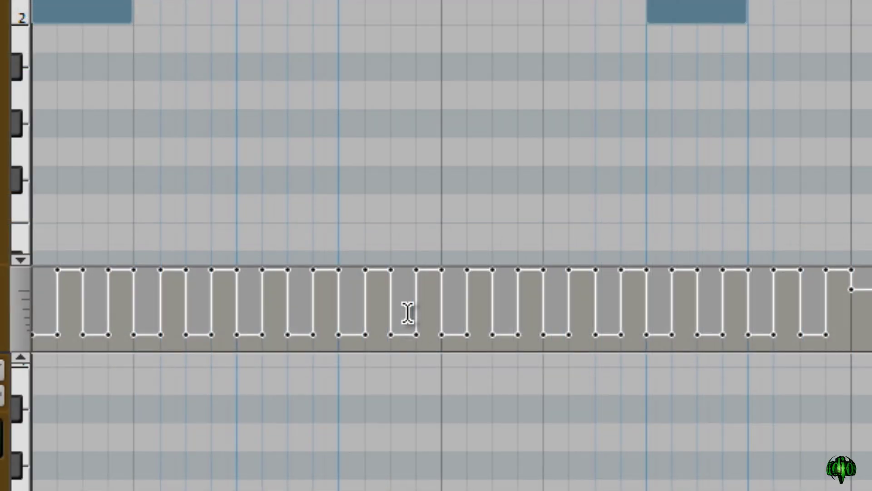
mouse_move(418, 276)
mouse_down()
mouse_move(413, 299)
mouse_move(407, 287)
mouse_up()
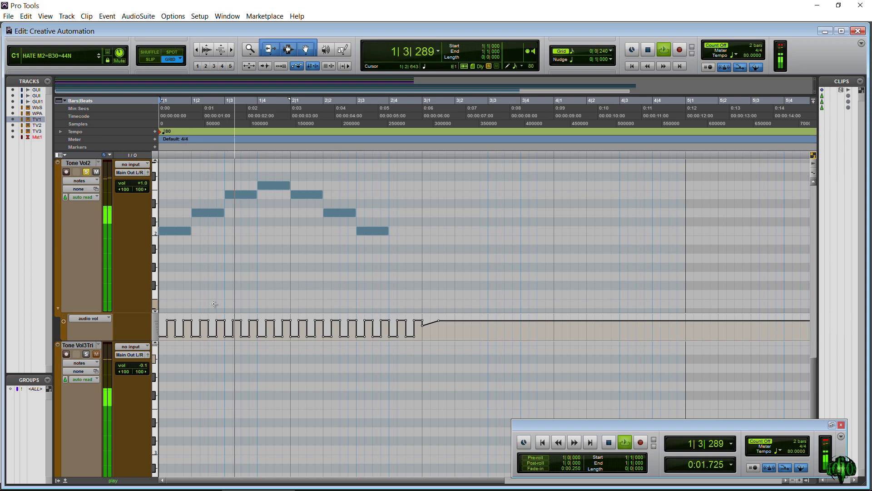
key(ctrl+equal)
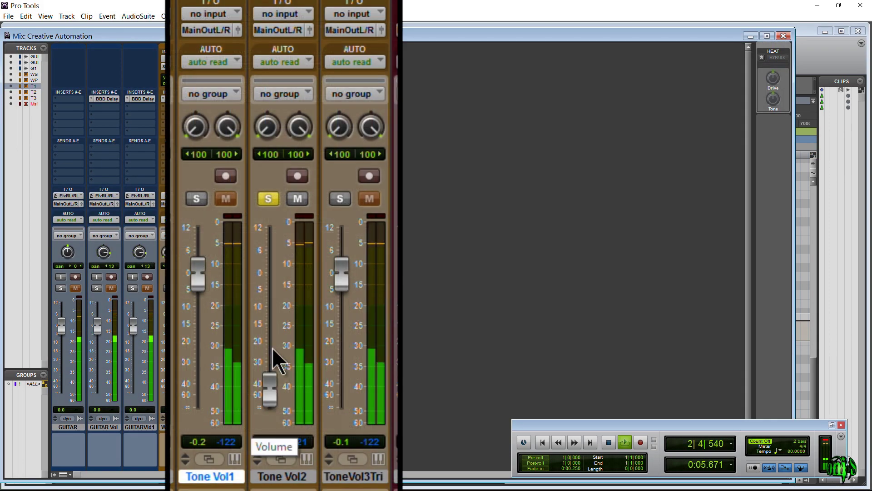
key(space)
key(ctrl+equal)
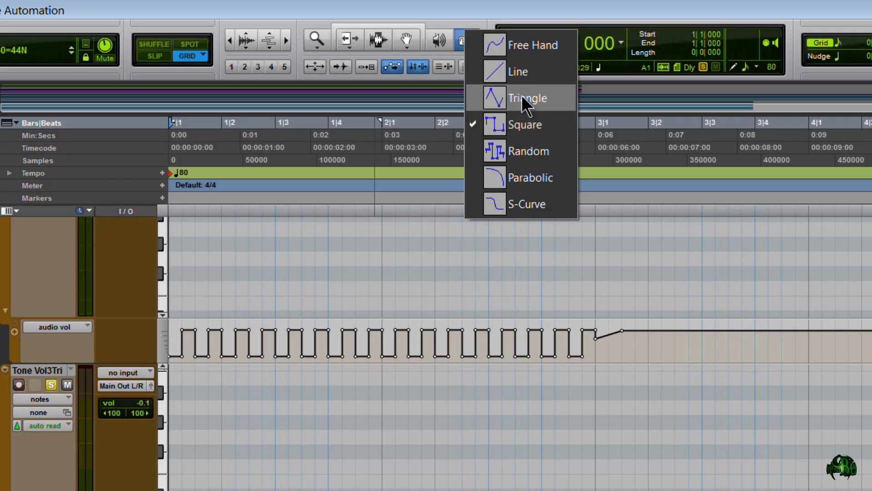
Step: Set the Pencil shape to Triangle and keep the grid at 1/16 note
click(498, 98)
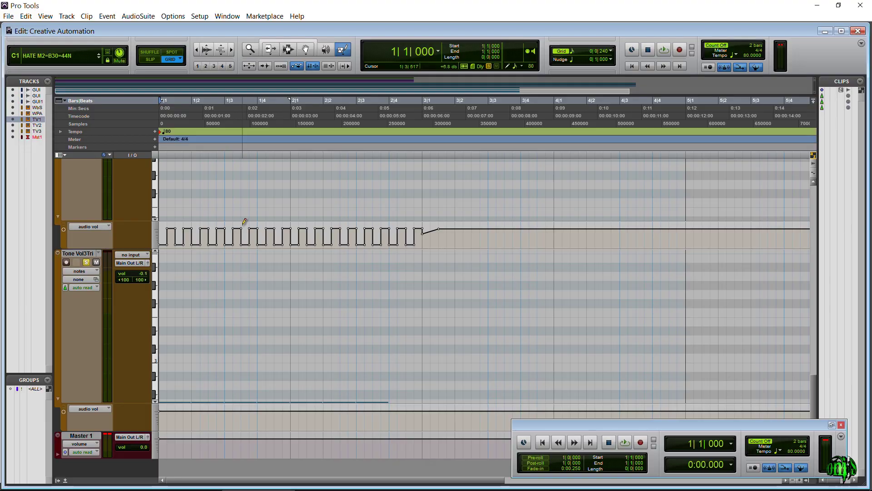
click(572, 51)
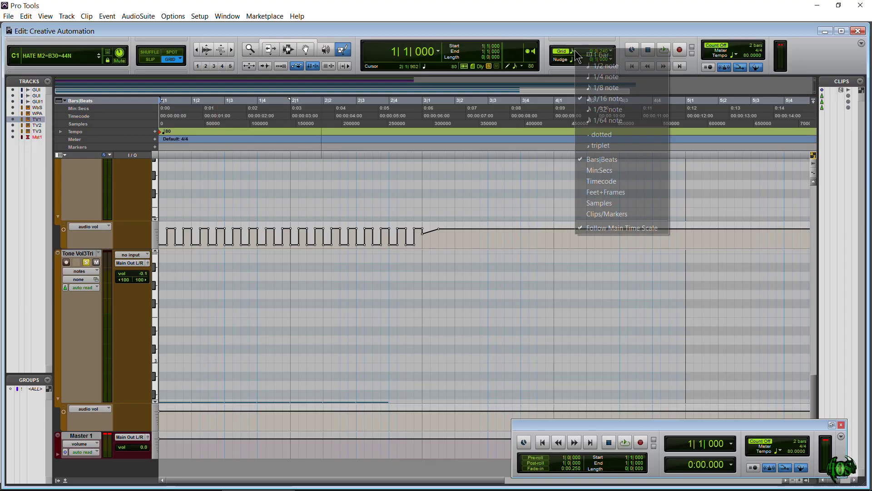
click(609, 99)
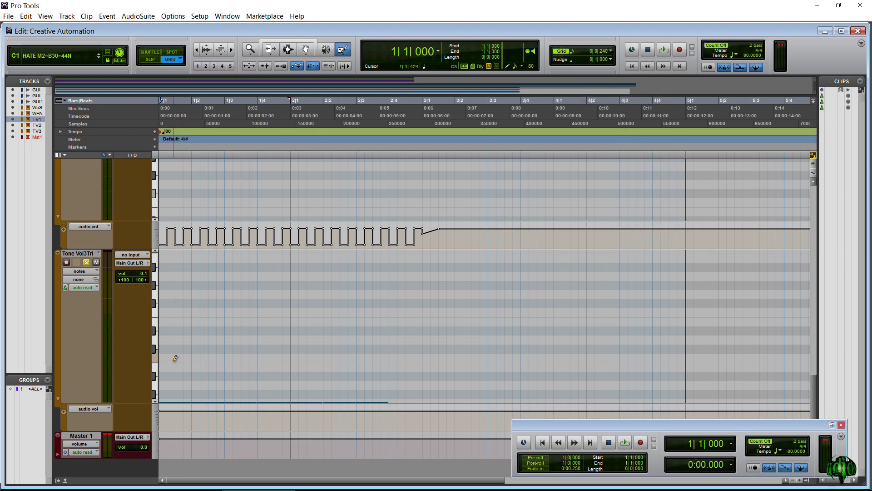
Step: Bring Tone Vol3Tri's rising-then-falling MIDI notes into view and play briefly, stopping at 1|1|000
click(156, 401)
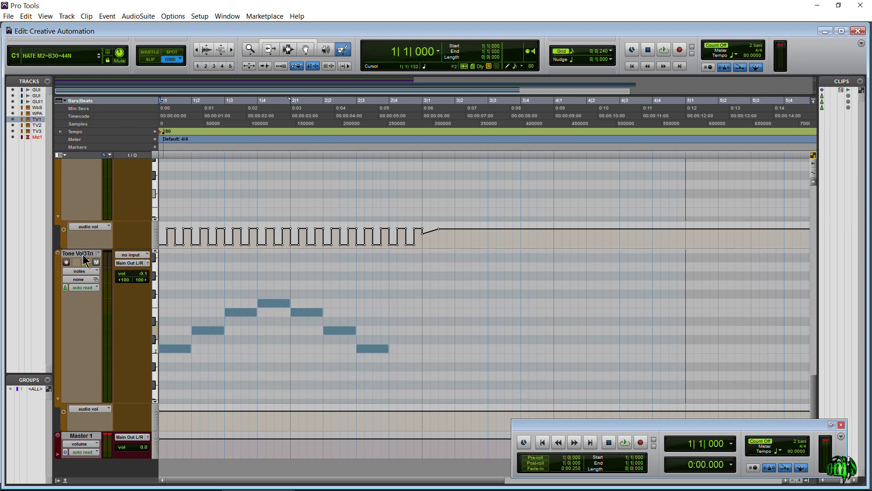
key(space)
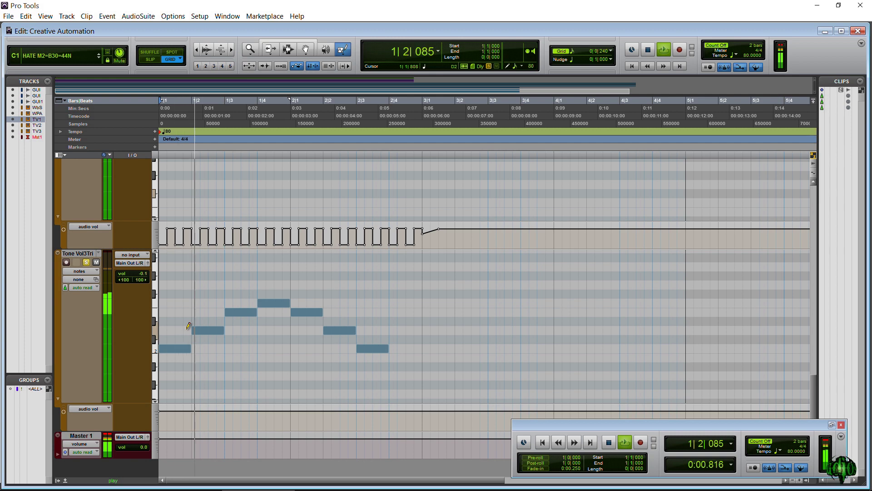
key(space)
scroll(118, 340, down, 1)
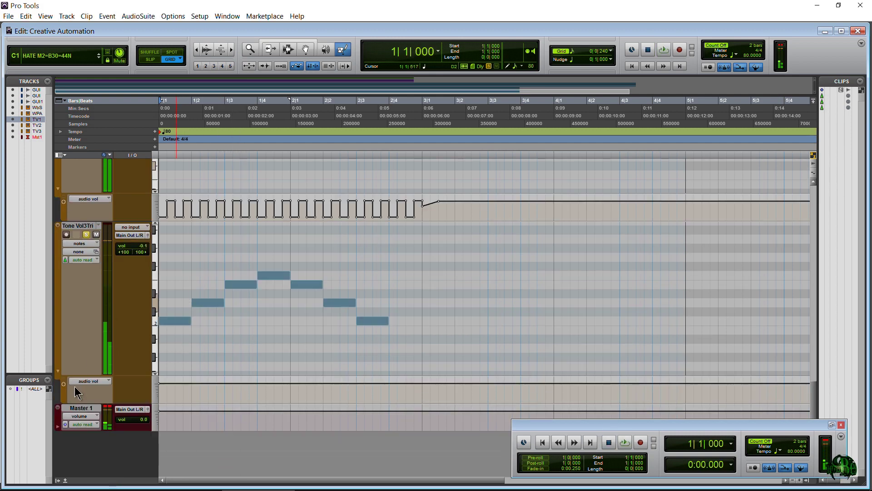
Step: Set Tone Vol3Tri's lane to audio volume and draw triangle-wave automation across two bars
click(91, 383)
click(119, 349)
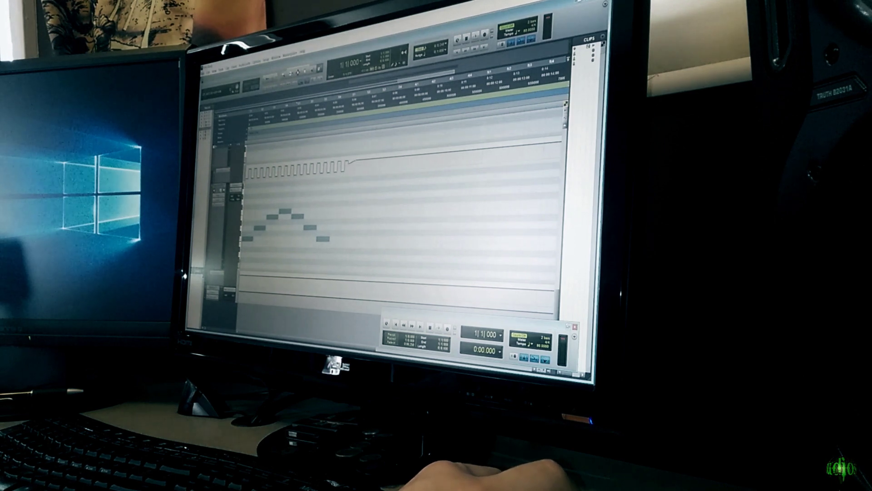
drag(241, 280, 318, 278)
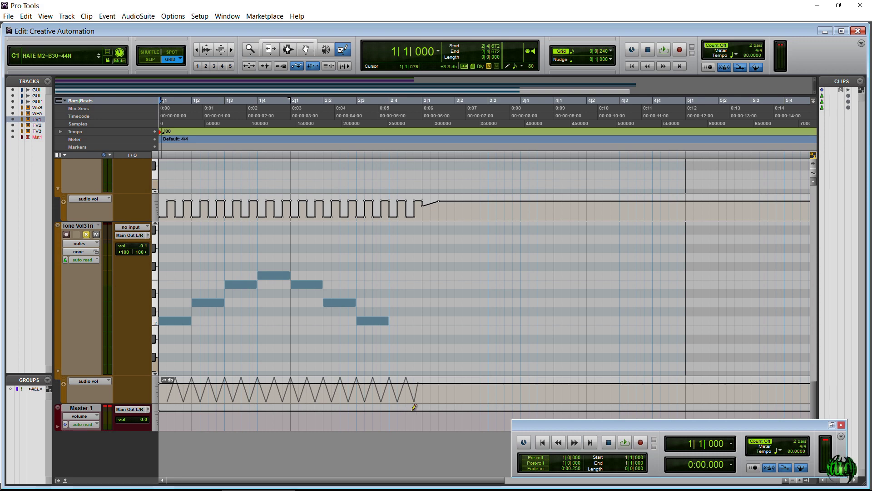
drag(415, 407, 417, 404)
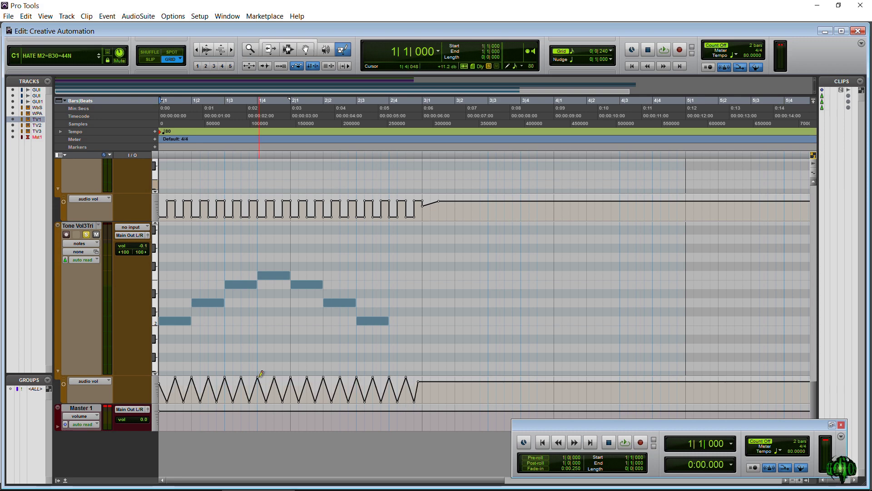
Step: Select the triangle automation from 1|1|000 to 3|2|240, trim its peaks down, and return to zero
click(290, 44)
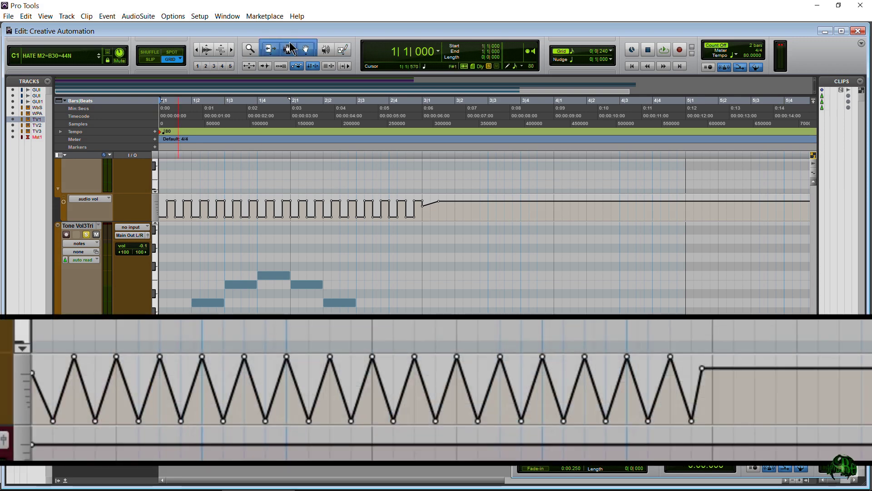
drag(769, 371, 761, 371)
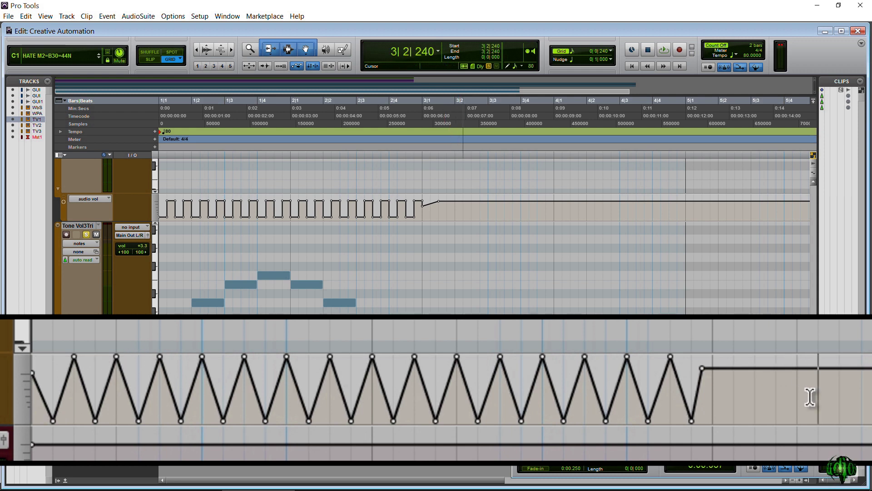
drag(810, 397, 30, 386)
click(299, 363)
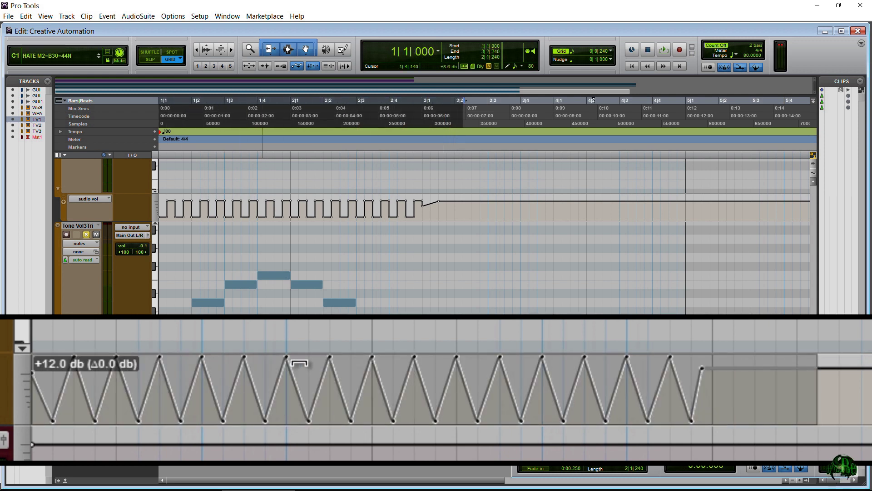
drag(299, 363, 299, 375)
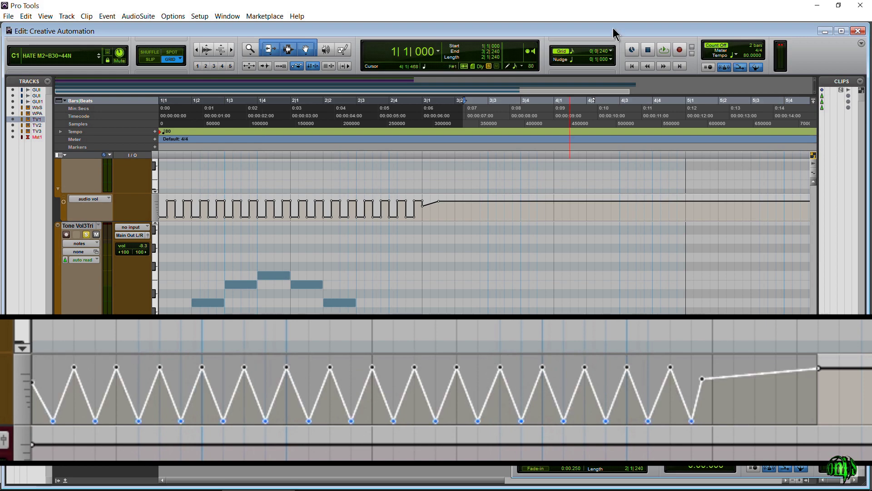
click(631, 66)
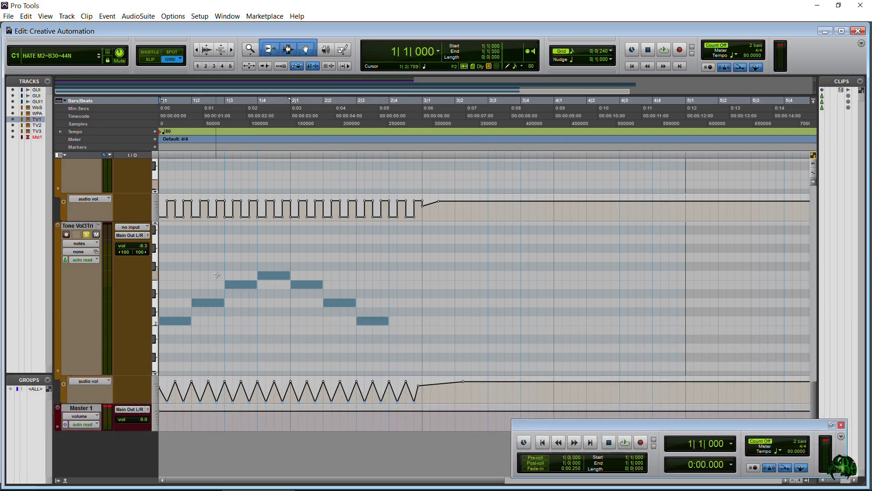
Step: Play the session back, then undo the triangle volume automation on Tone Vol3Tri
key(space)
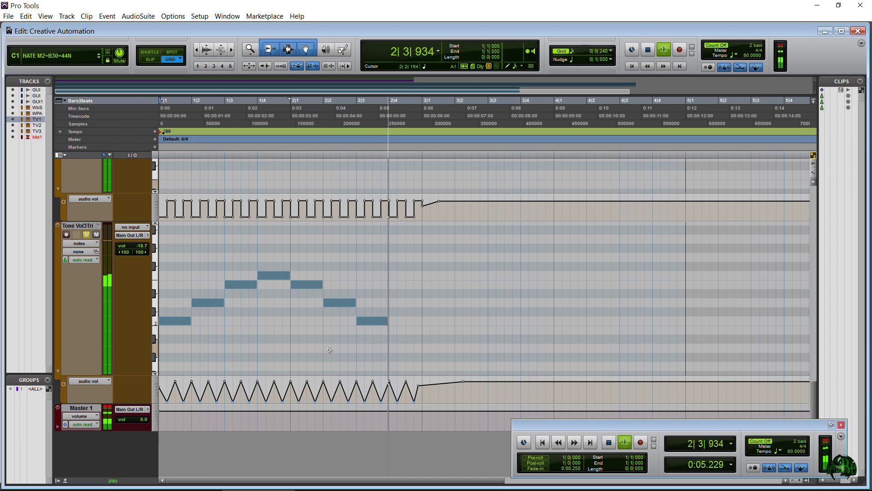
key(space)
key(ctrl+z)
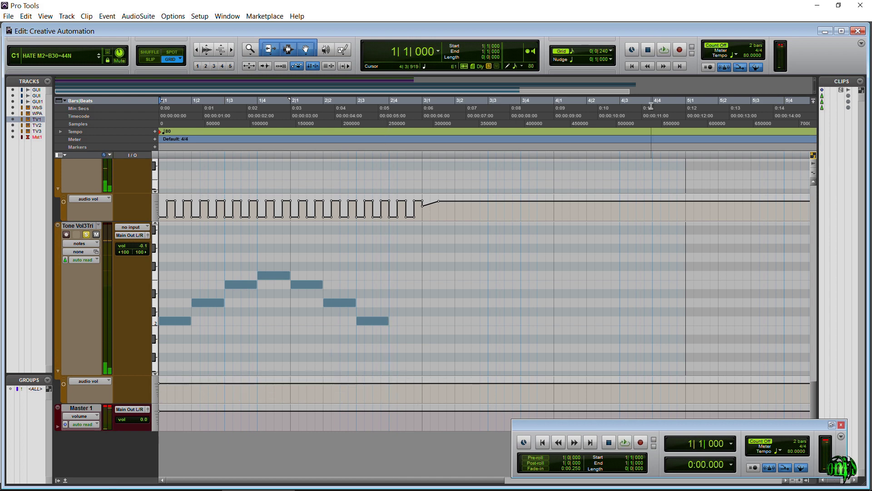
click(607, 56)
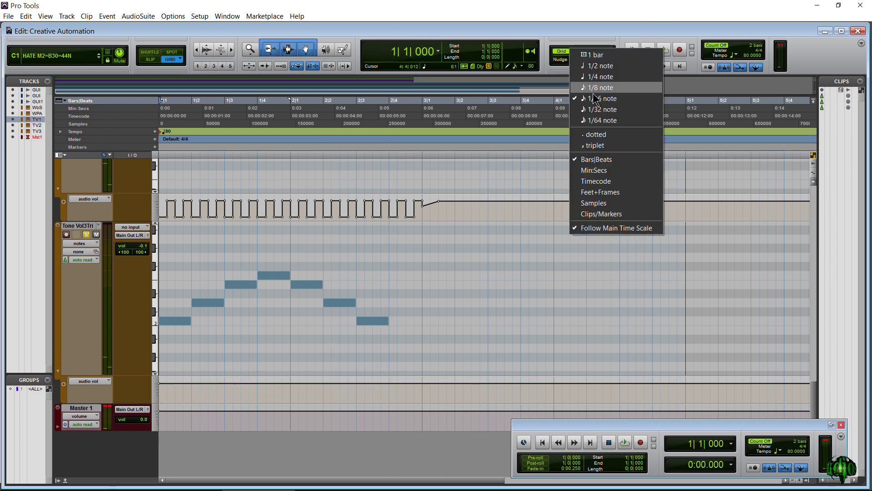
Step: Set the grid to 1/32 note and draw a Triangle volume wave on Tone Vol3Tri from bar 1 to about 3|1
click(595, 107)
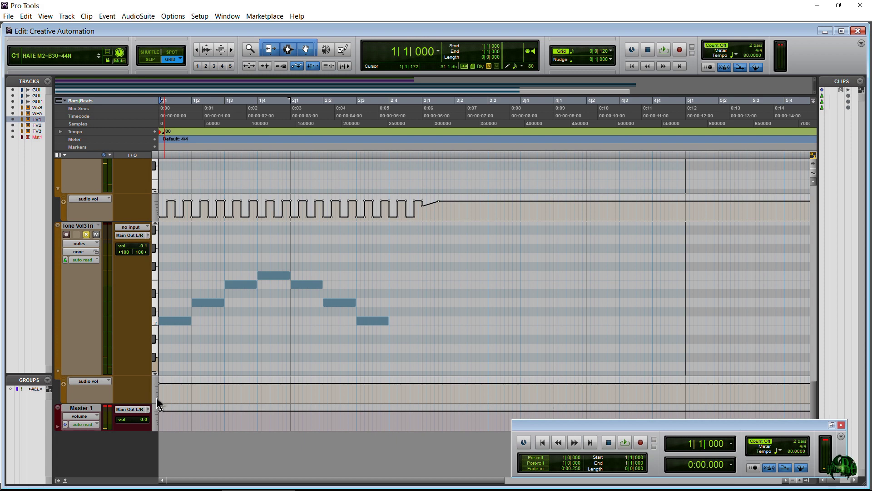
click(344, 50)
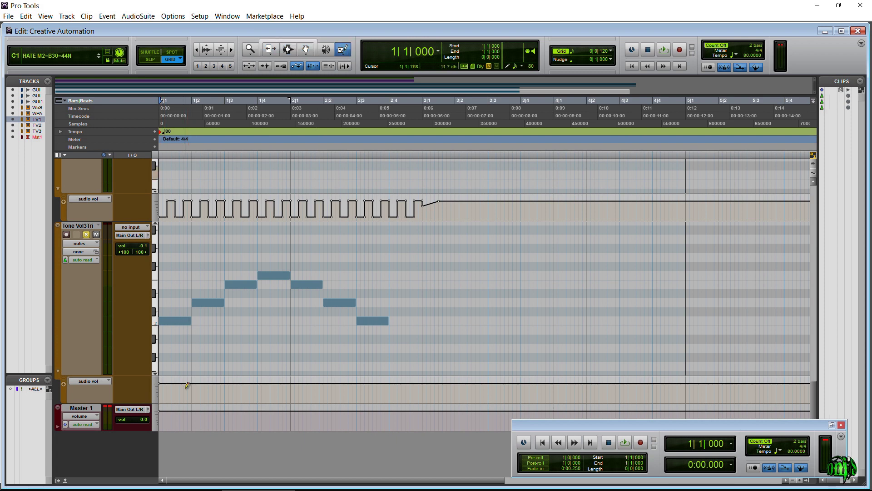
mouse_move(218, 394)
mouse_down()
mouse_move(334, 395)
mouse_move(436, 379)
mouse_up()
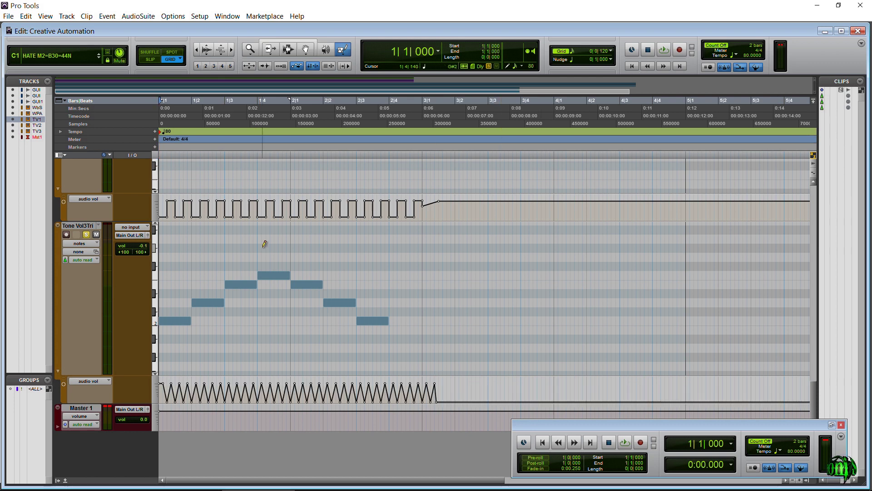
Step: Play back the new triangle volume automation and stop
key(space)
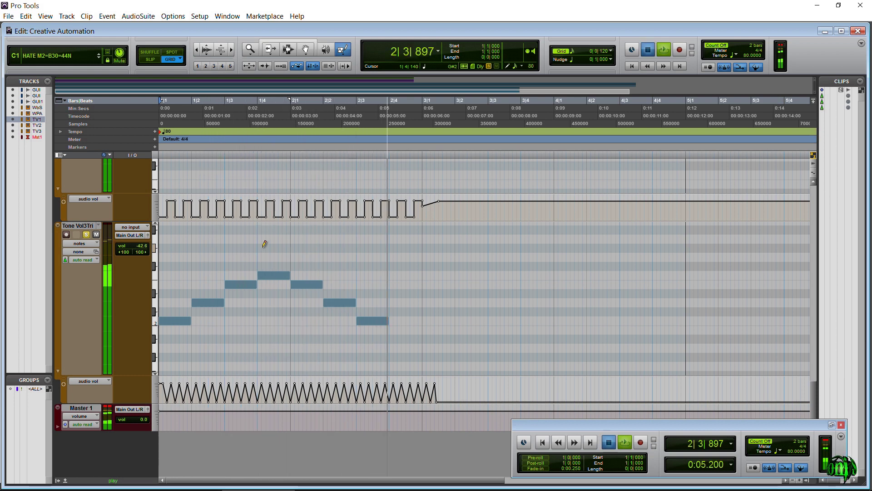
key(space)
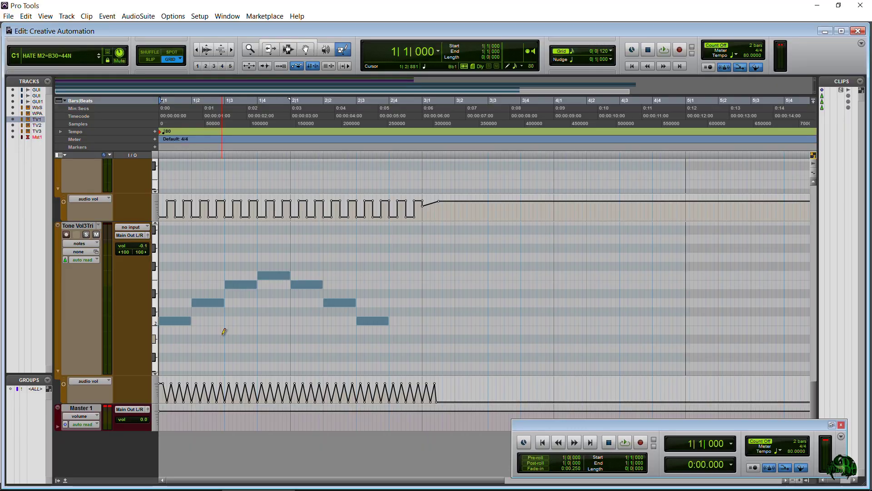
scroll(221, 330, up, 3)
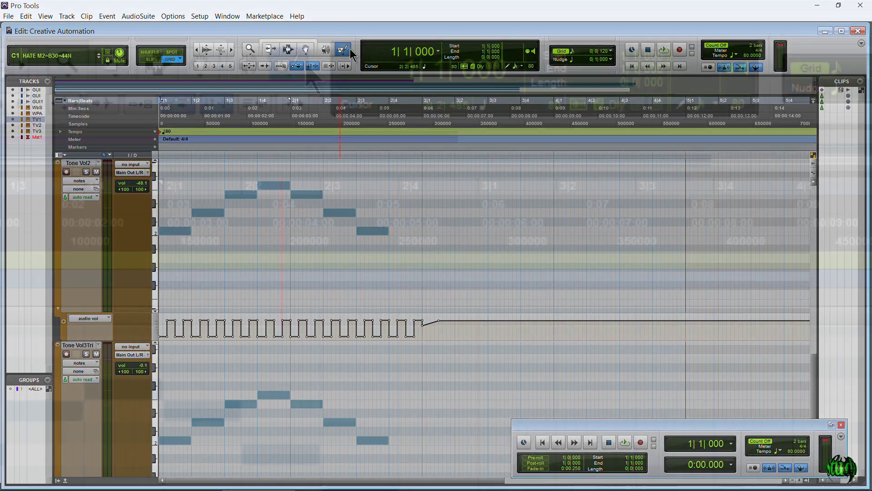
Step: Set the Pencil shape to Random, select WobleStrght and reveal its pan automation lanes
click(347, 54)
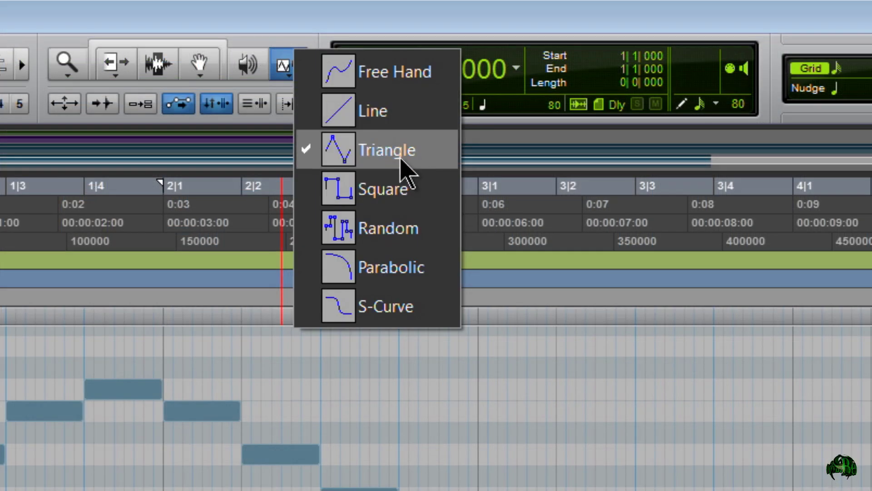
click(368, 229)
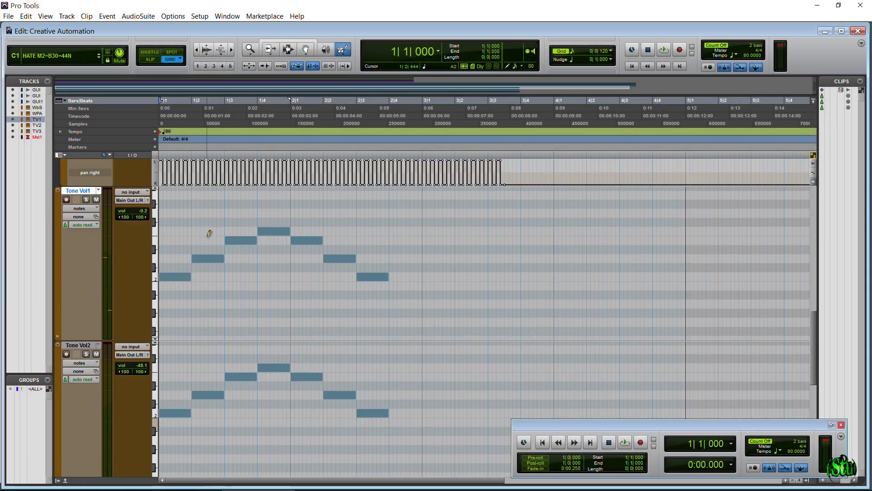
scroll(209, 233, up, 6)
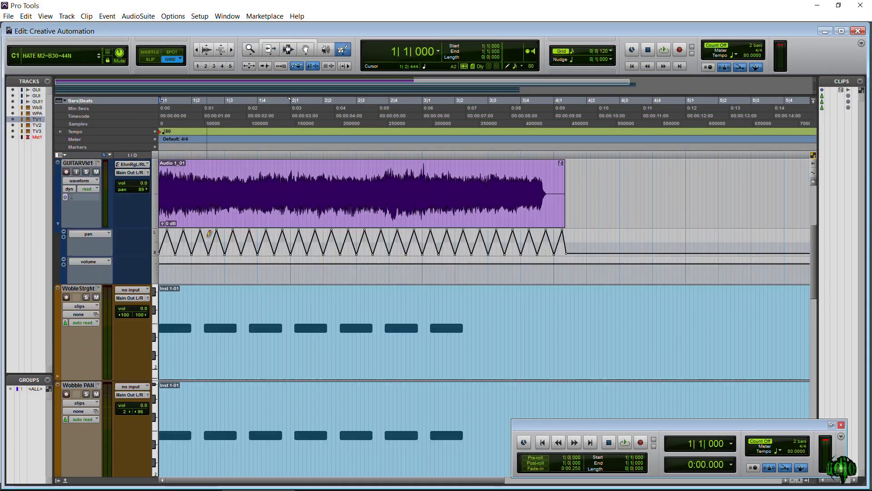
scroll(144, 313, down, 2)
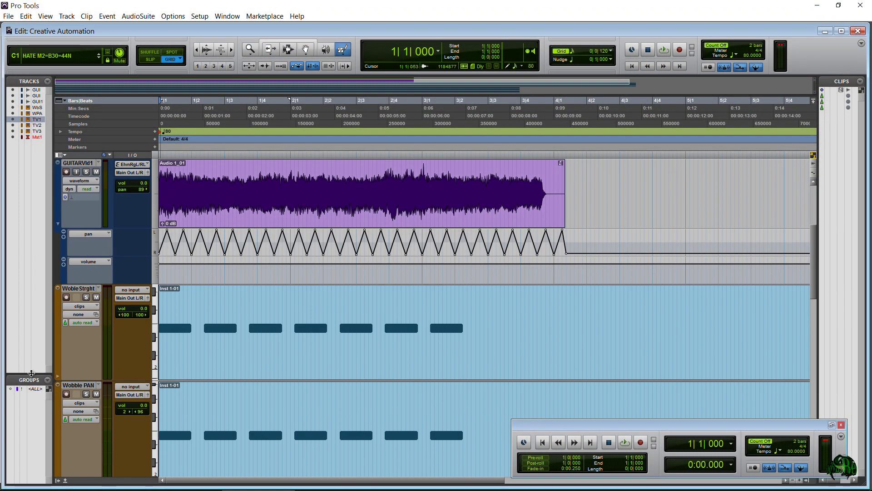
click(64, 367)
scroll(73, 332, down, 3)
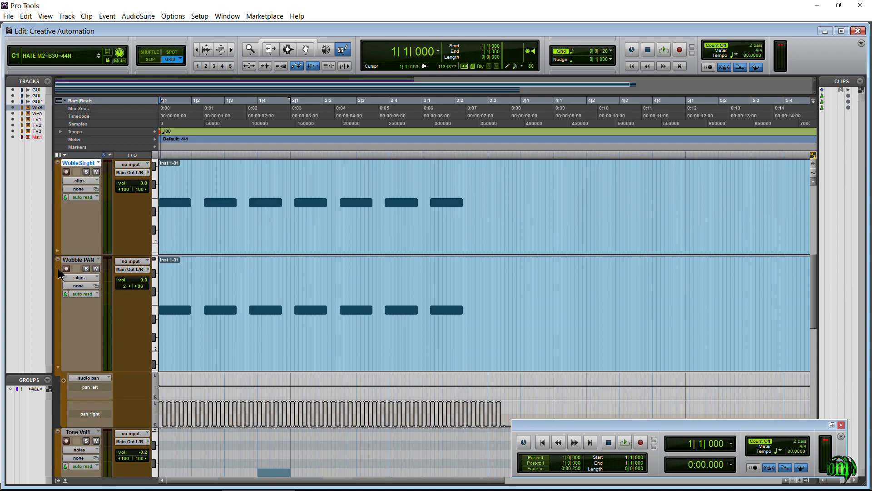
click(59, 251)
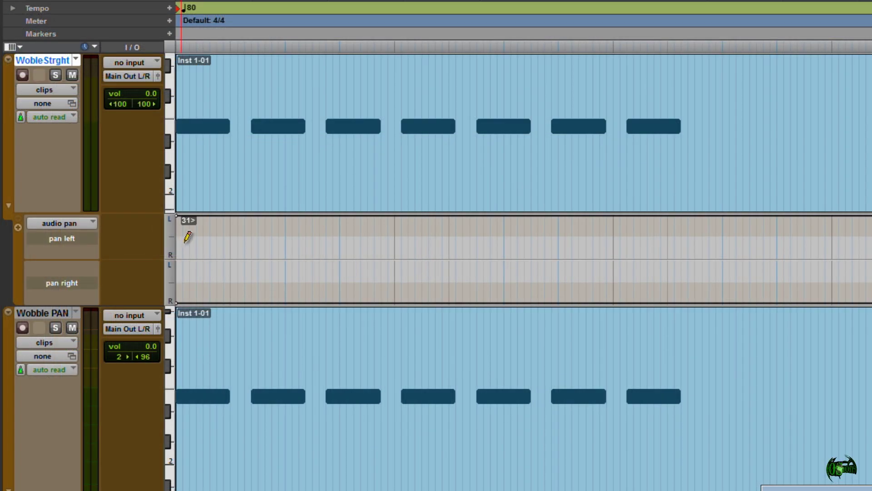
Step: Draw random stepped automation across WobleStrght's pan left and pan right lanes
mouse_move(183, 247)
mouse_down()
mouse_move(324, 261)
mouse_move(531, 266)
mouse_move(628, 239)
mouse_move(670, 264)
mouse_move(683, 292)
mouse_move(718, 279)
mouse_up()
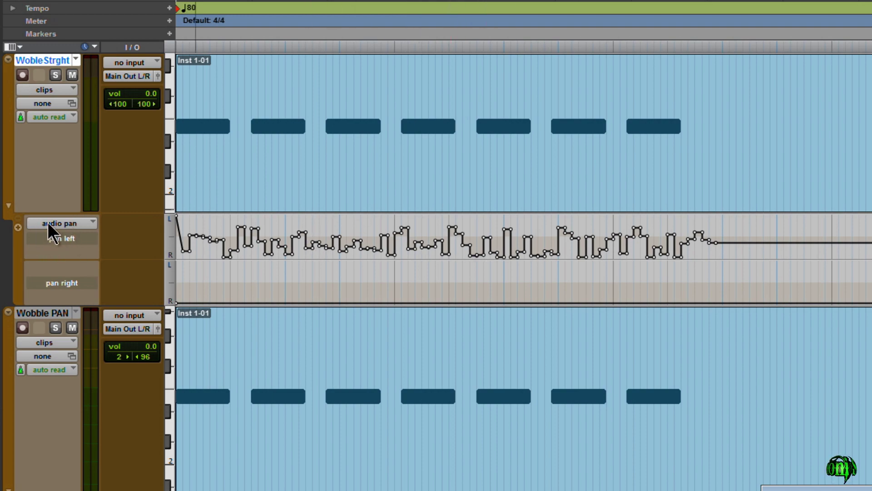
mouse_move(222, 267)
mouse_down()
mouse_move(394, 272)
mouse_move(592, 300)
mouse_up()
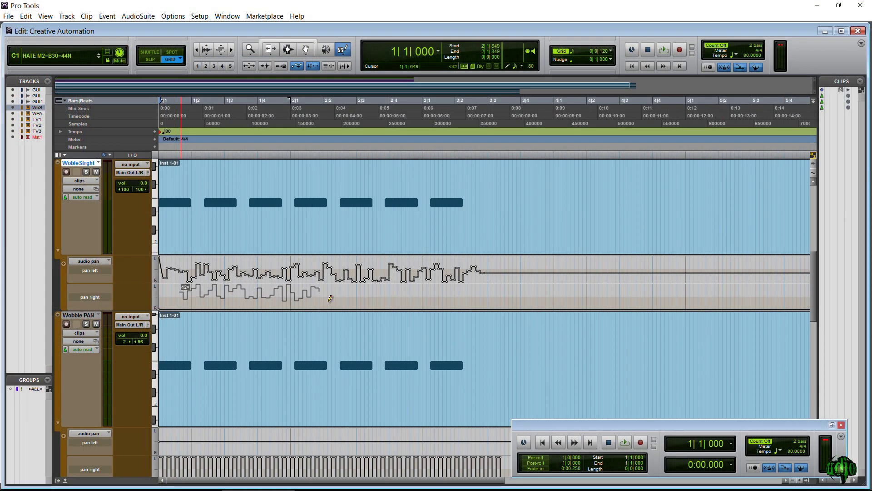
drag(410, 308, 411, 308)
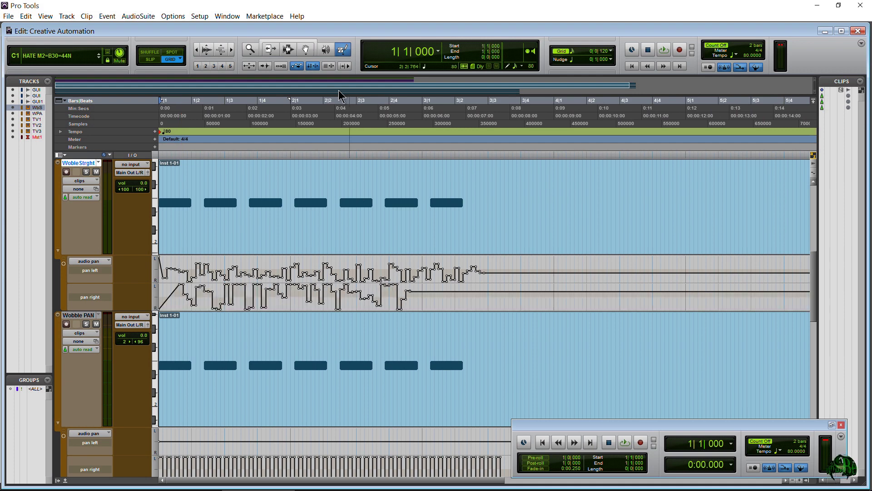
Step: Extend WobleStrght's pan right with a Free Hand curve, then Line segments toward bar 5
click(350, 50)
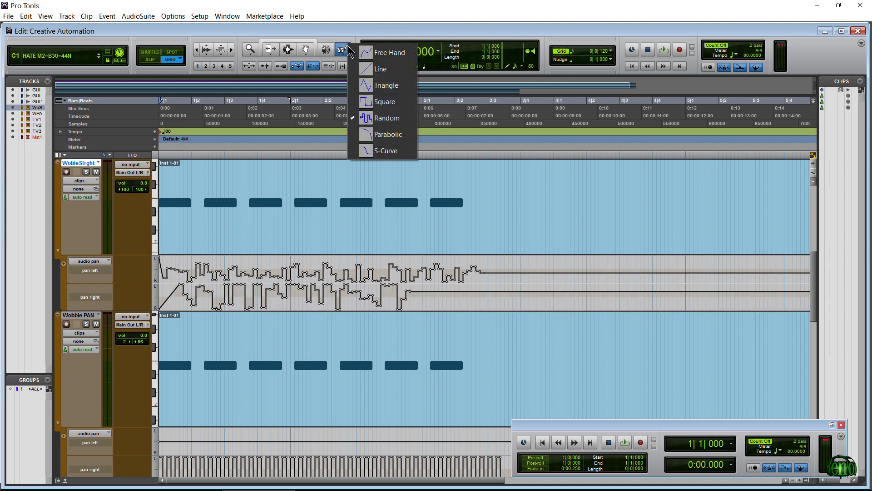
click(390, 52)
mouse_move(410, 292)
mouse_down()
mouse_move(495, 307)
mouse_move(629, 291)
mouse_up()
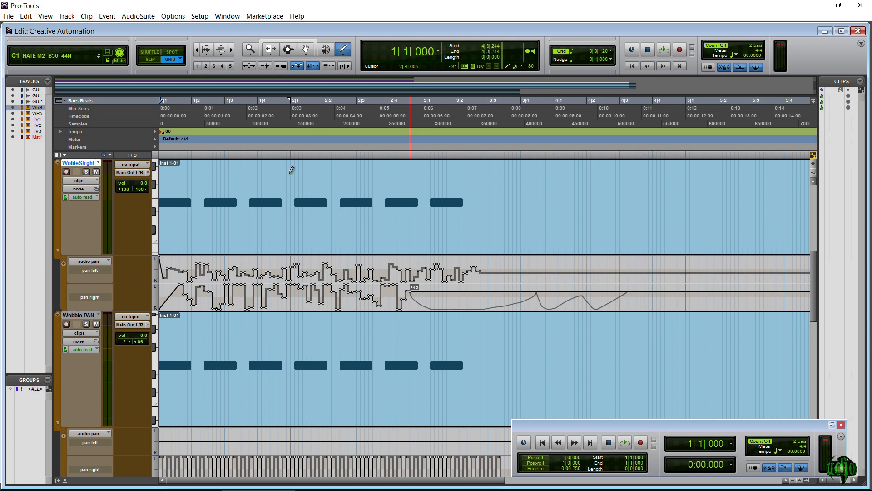
click(341, 52)
click(372, 69)
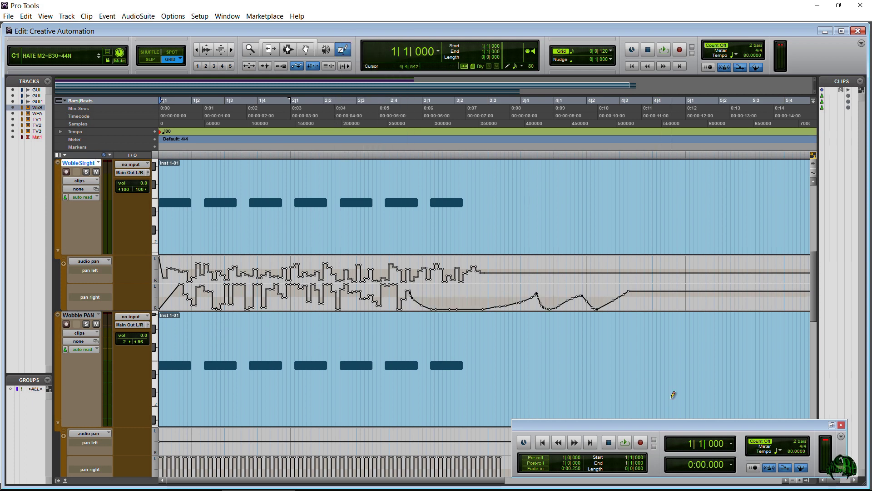
mouse_move(697, 287)
mouse_down()
mouse_move(725, 279)
mouse_move(763, 309)
mouse_up()
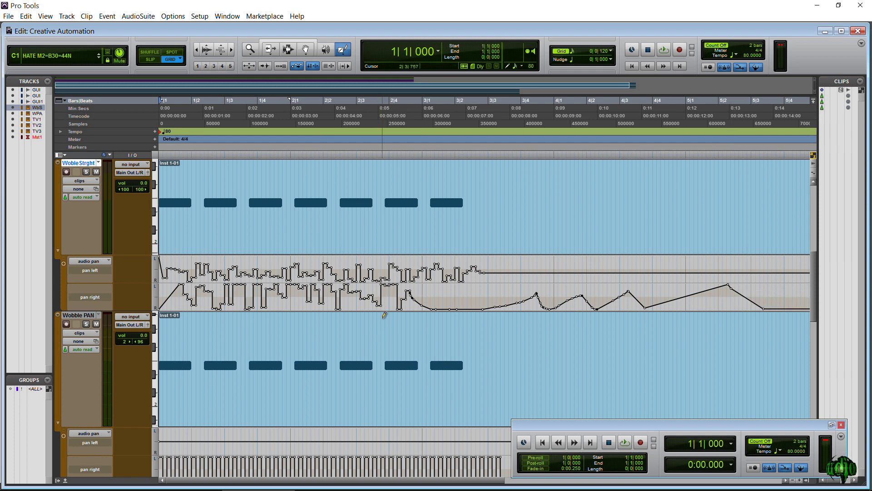
Step: Try the Parabolic and S-Curve Pencil shapes, then switch the lane to audio volume
click(349, 54)
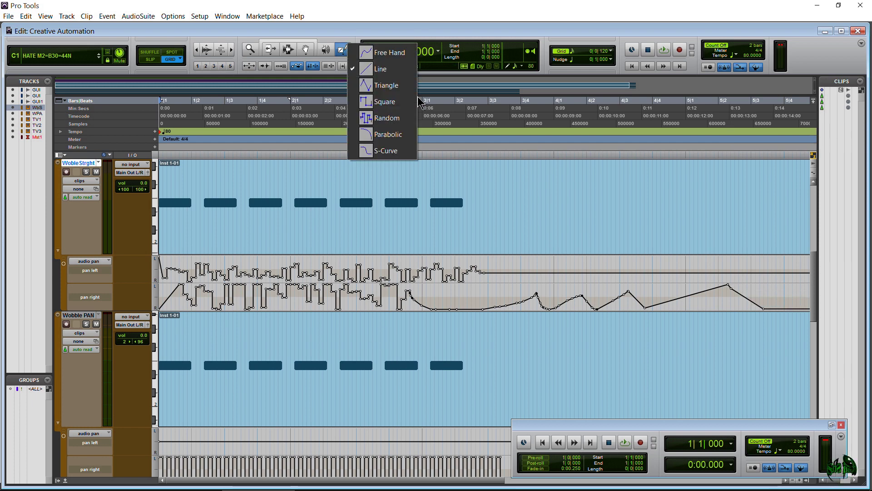
click(389, 135)
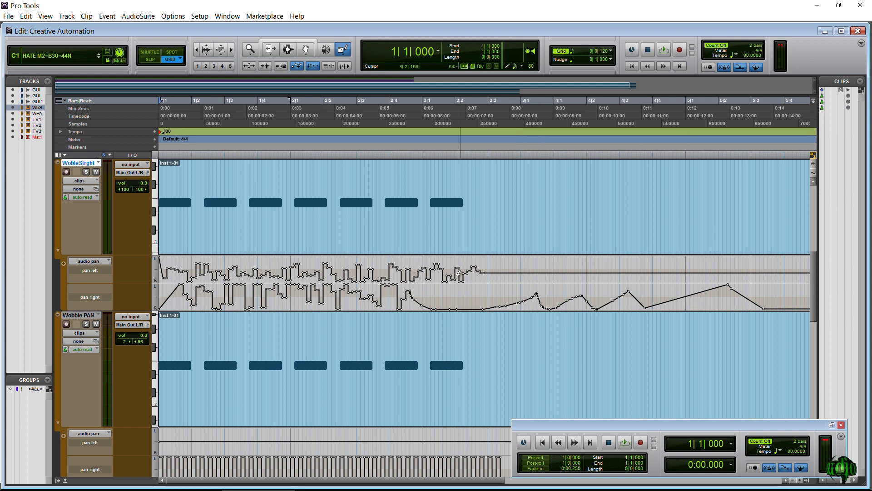
click(344, 55)
click(373, 150)
click(93, 259)
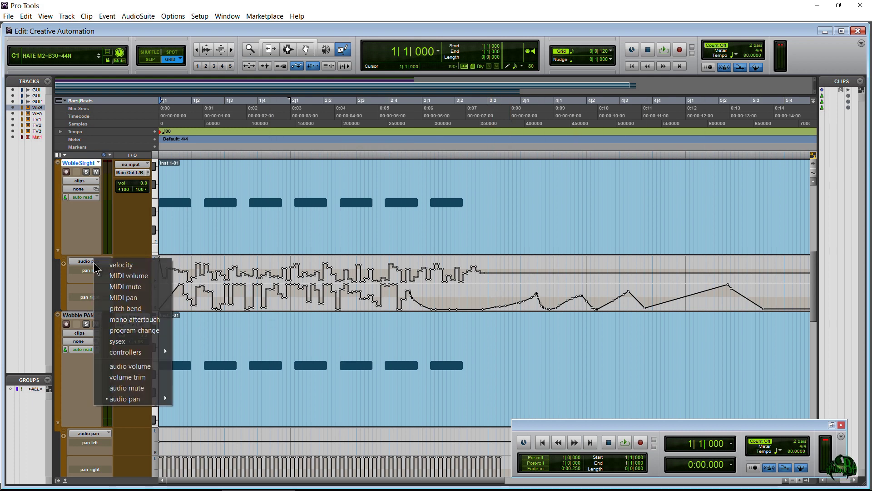
click(128, 366)
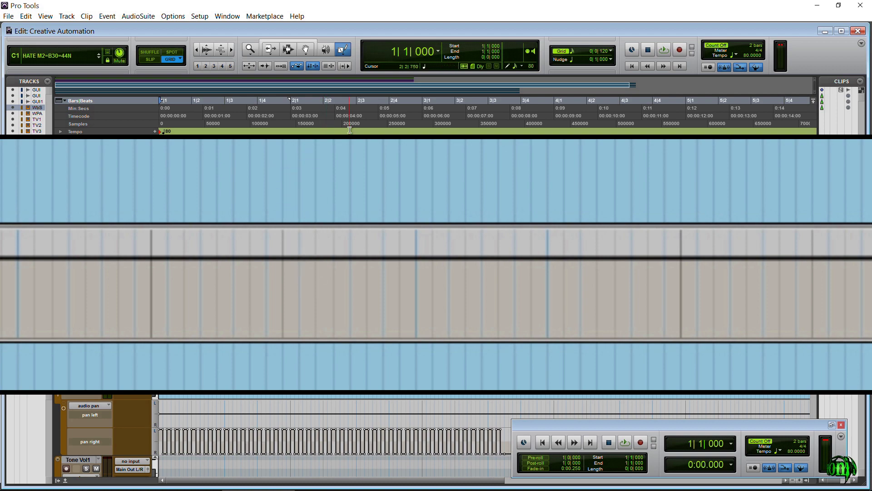
click(346, 54)
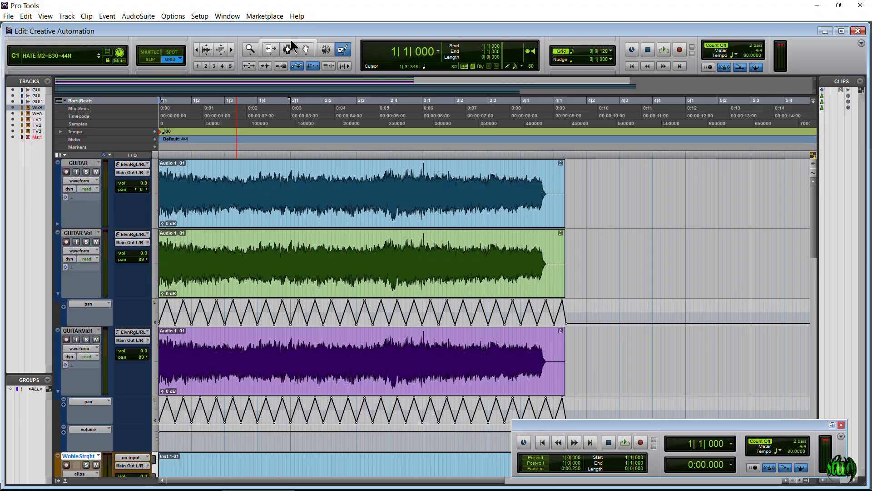
click(288, 42)
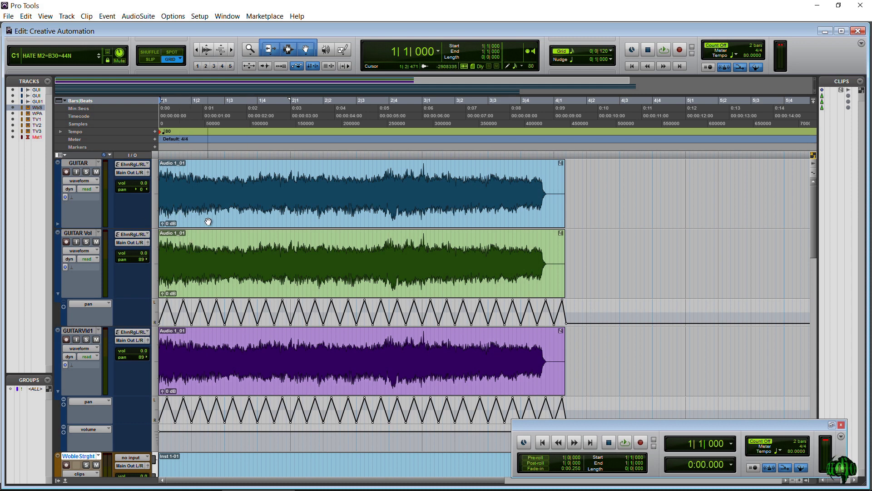
click(88, 172)
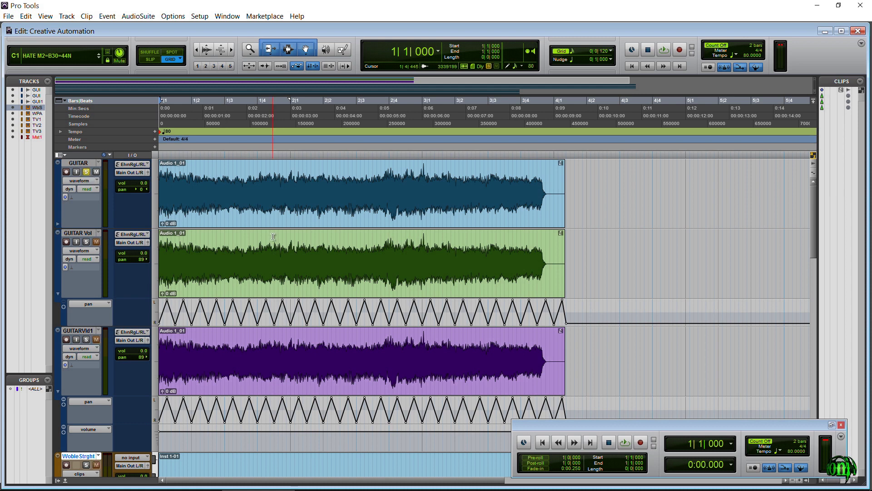
key(space)
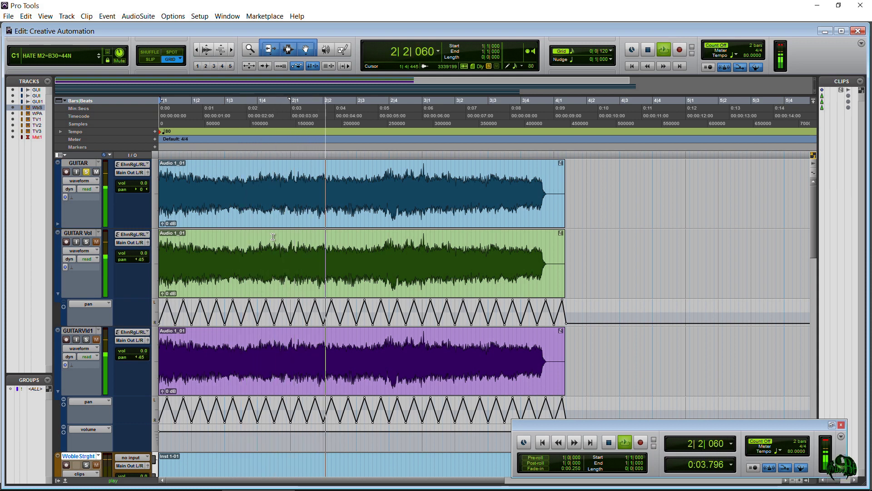
key(space)
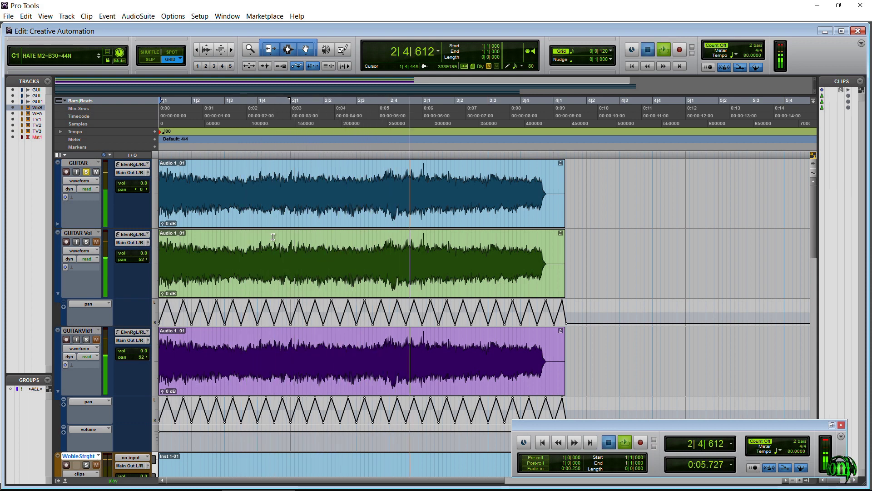
click(86, 173)
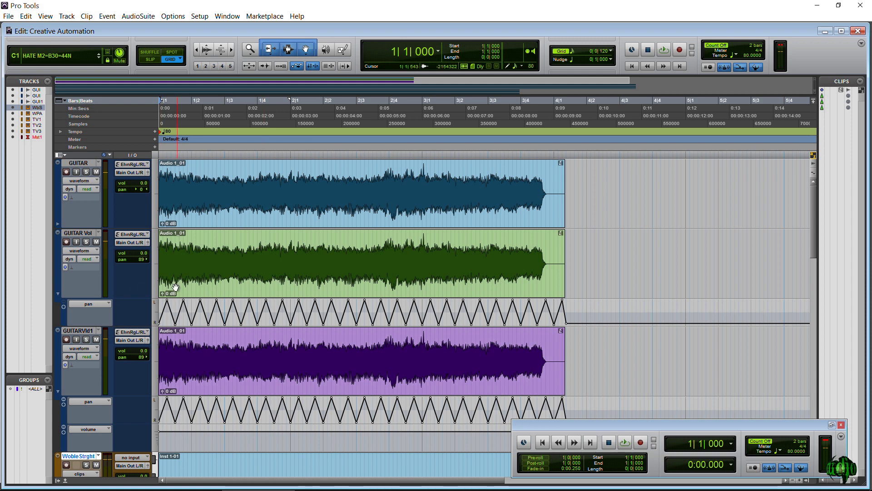
click(346, 50)
click(348, 57)
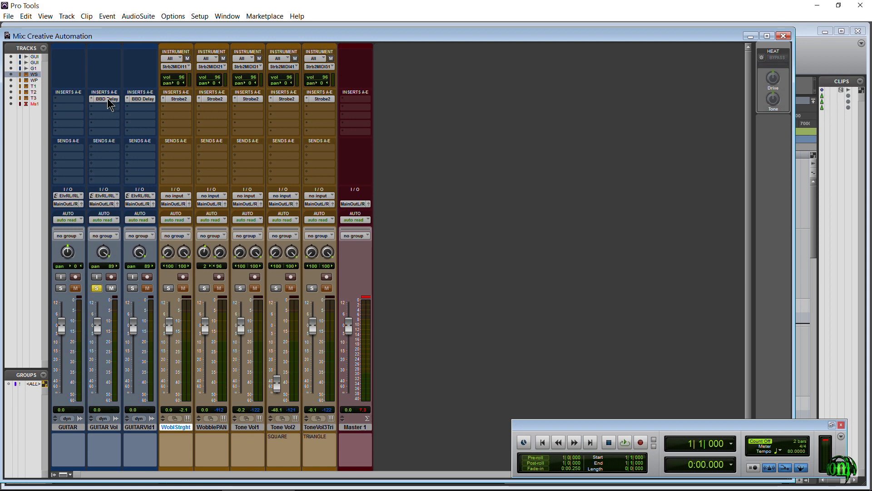
Step: Open GUITAR Vol's BBD Delay plug-in, play it in the Mix window, and stop back in Edit
click(112, 100)
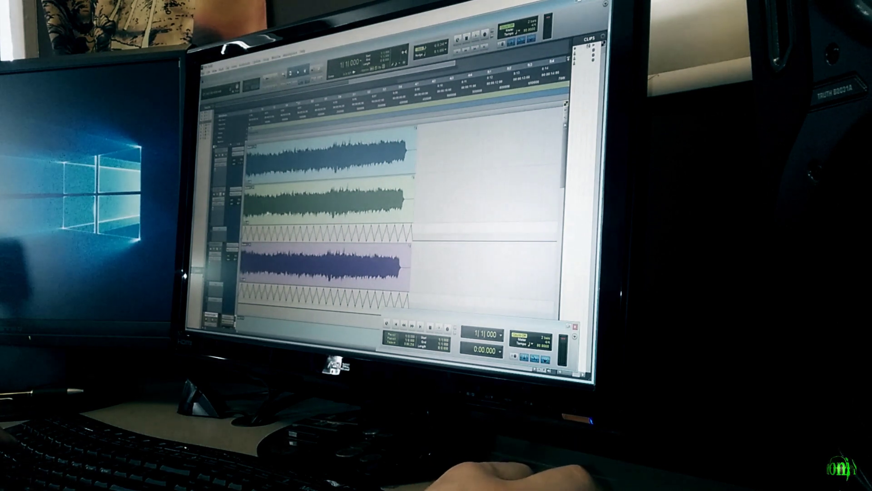
key(space)
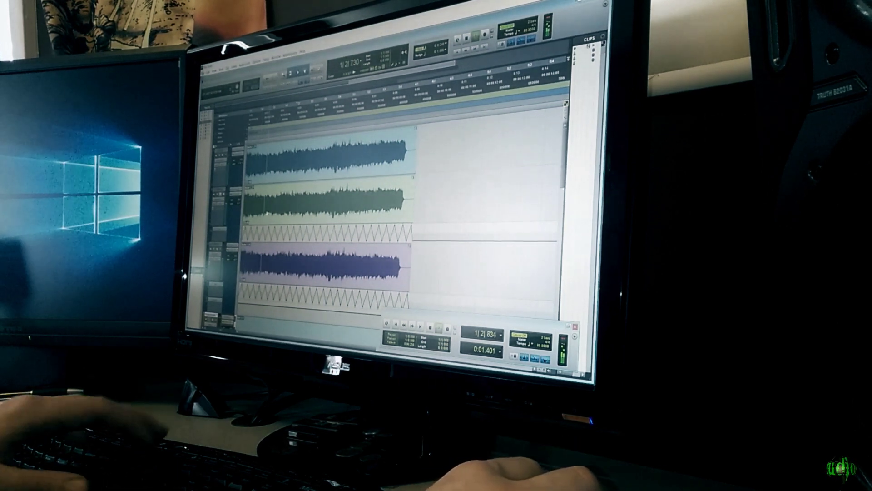
key(ctrl+equal)
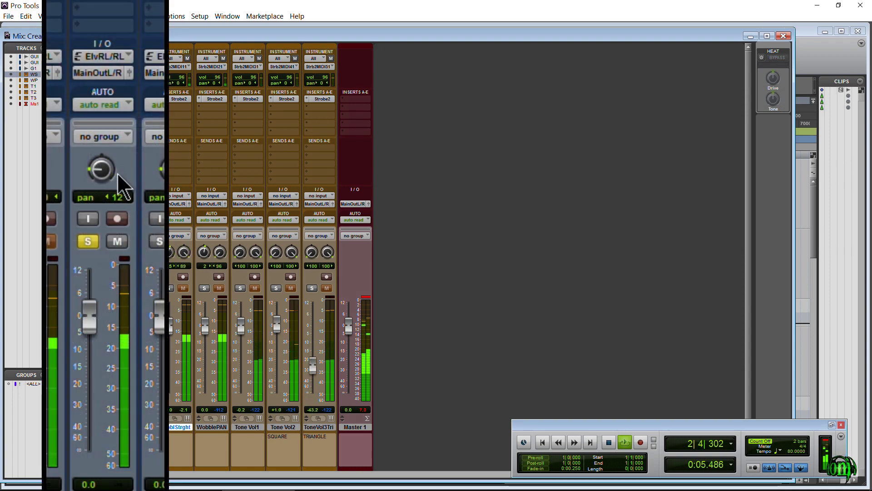
key(ctrl+equal)
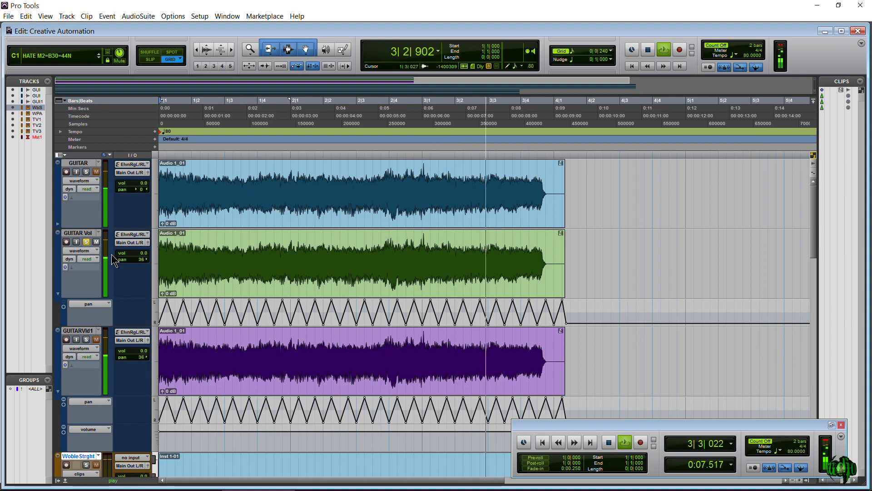
key(space)
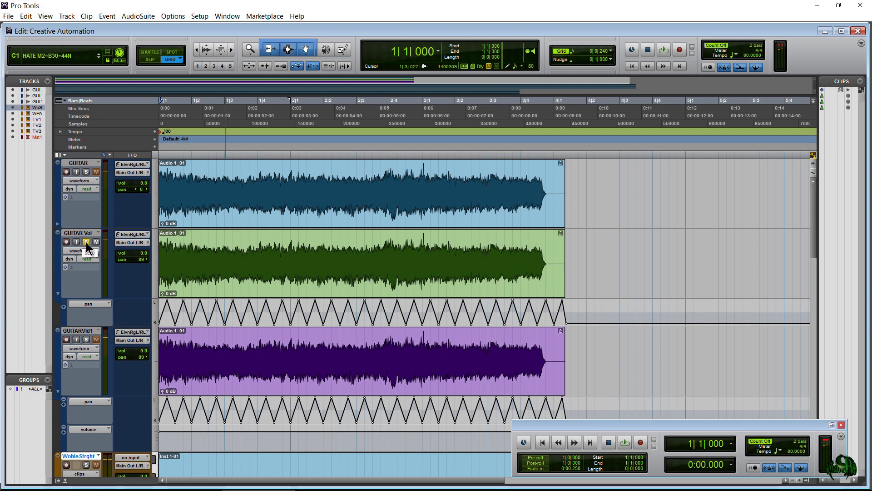
Step: Unsolo GUITAR Vol and show pan automation in the GUITAR track's lane
click(86, 241)
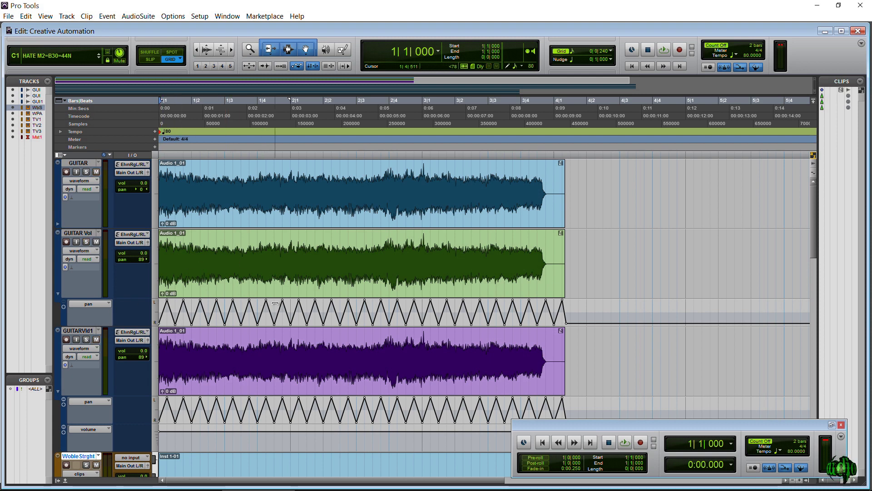
click(58, 224)
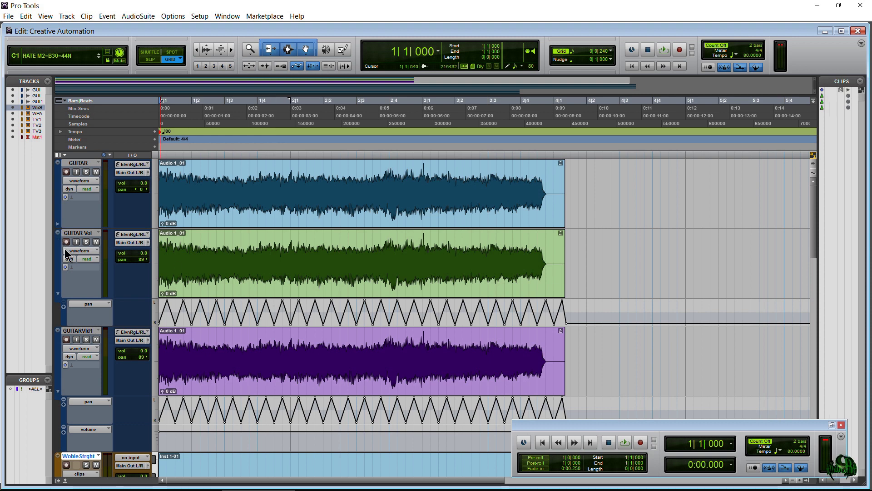
click(89, 235)
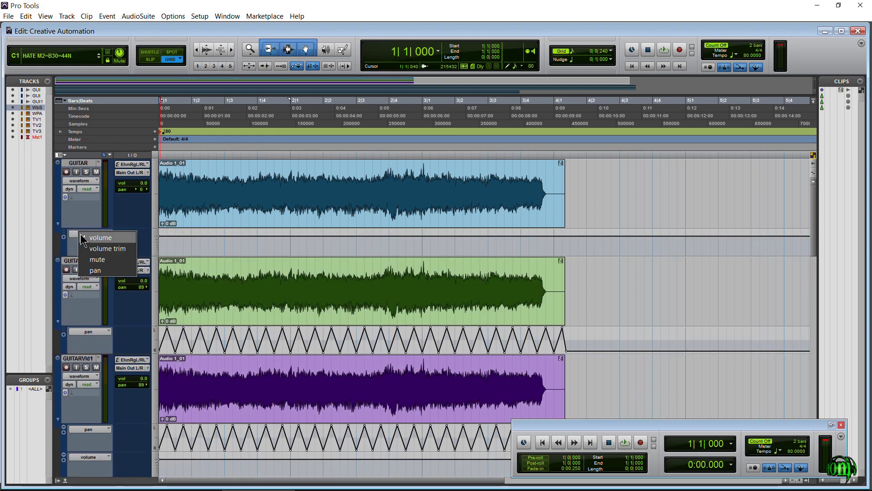
click(96, 270)
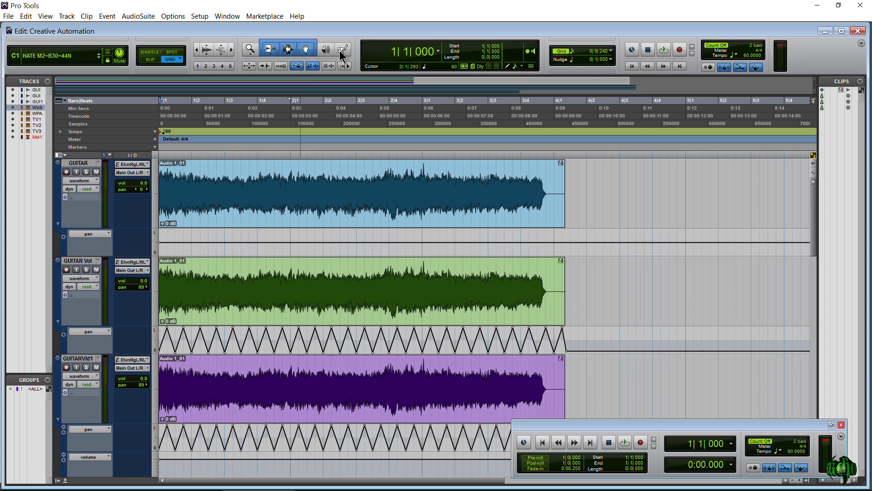
Step: Draw a triangle pan wave across GUITAR's lane, then undo it to leave pan flat
click(343, 49)
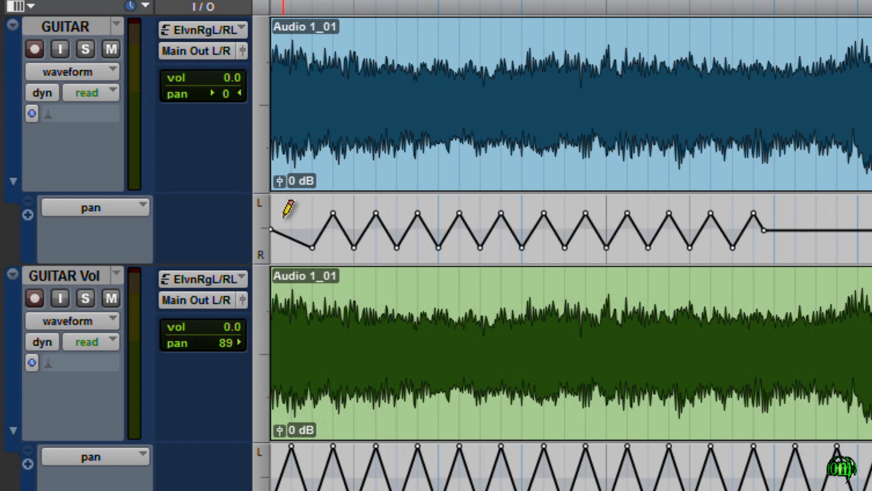
key(ctrl+z)
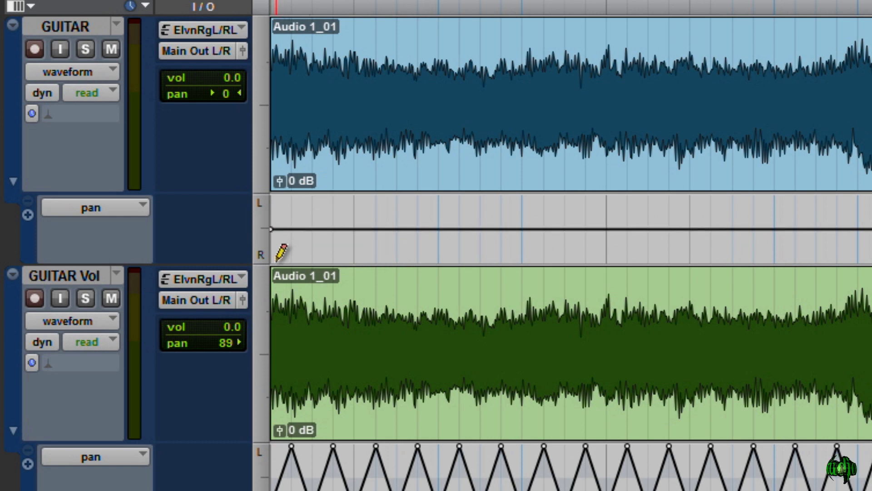
mouse_move(279, 255)
mouse_down()
mouse_move(355, 244)
mouse_move(554, 252)
mouse_move(740, 237)
mouse_move(783, 259)
mouse_up()
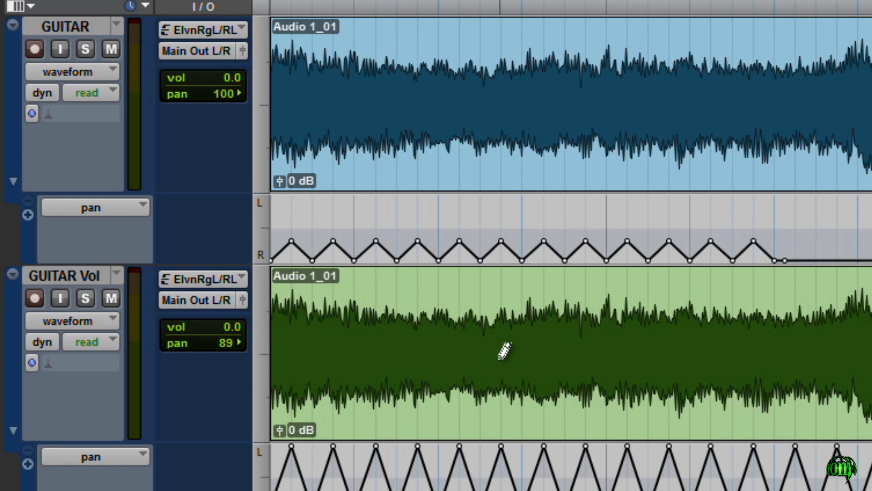
key(ctrl+z)
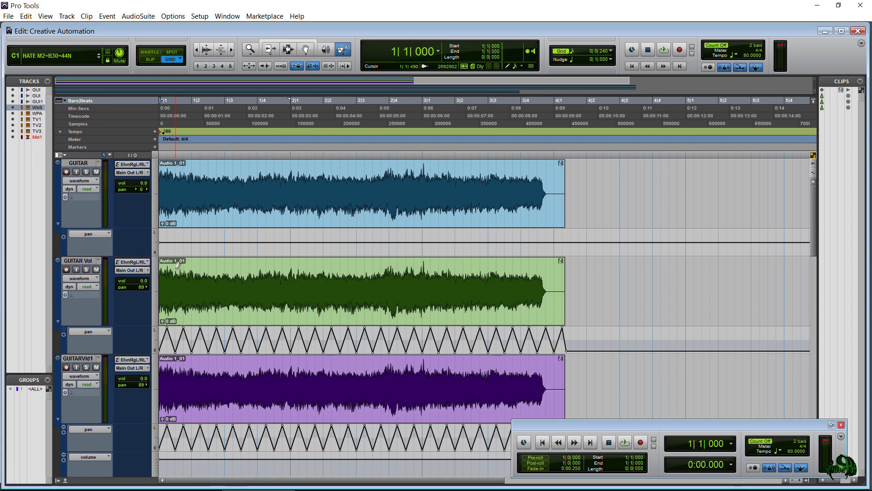
Step: Solo GUITARVld1, remove its volume lane, and add a new automation lane below its pan lane
scroll(177, 265, down, 5)
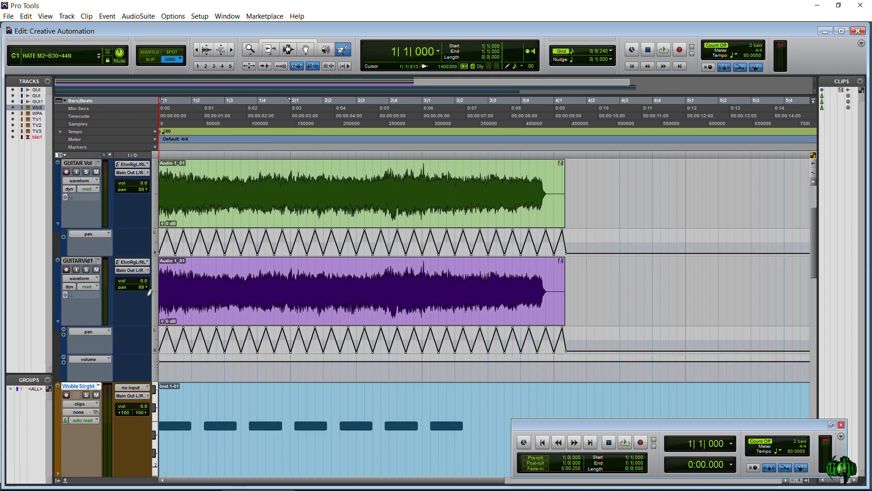
click(86, 270)
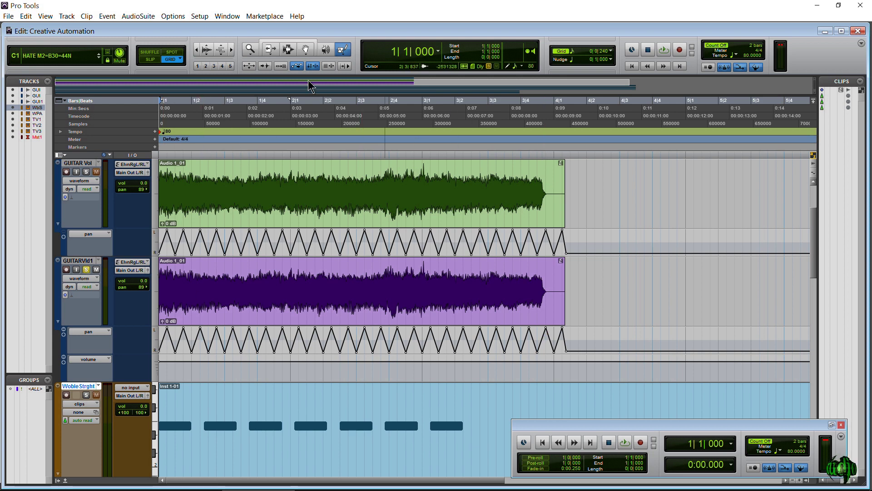
click(64, 357)
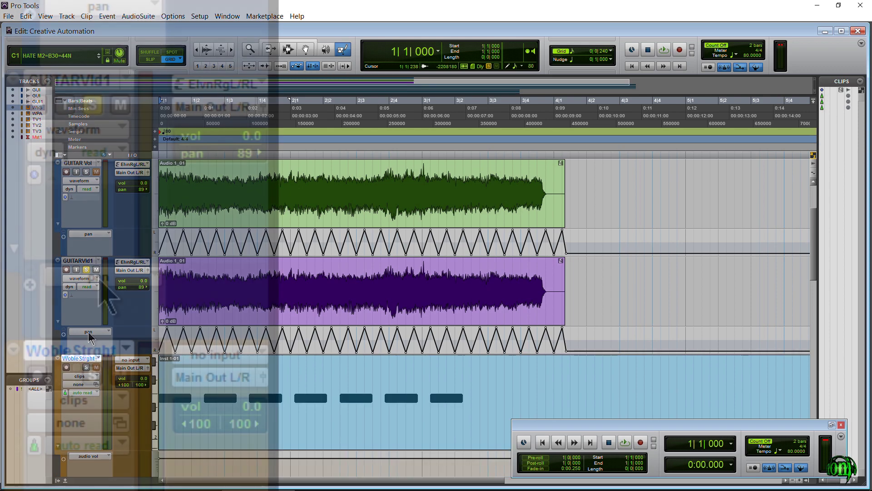
click(30, 285)
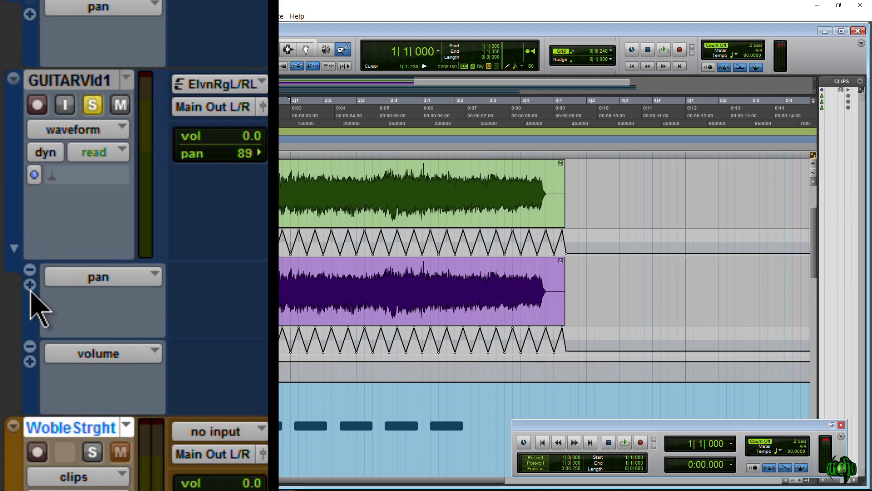
click(107, 357)
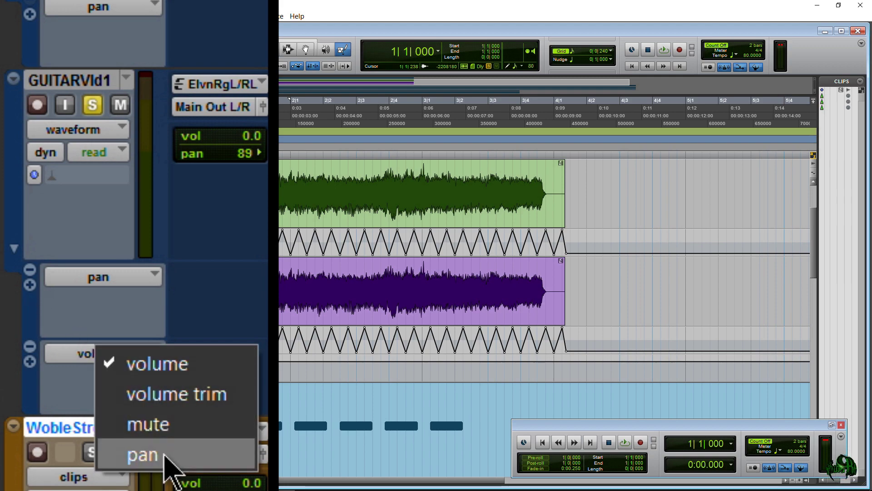
Step: Set the lane to volume, Pencil to Square and grid to 1/32 note, then draw a square wave on GUITARVld1
click(165, 352)
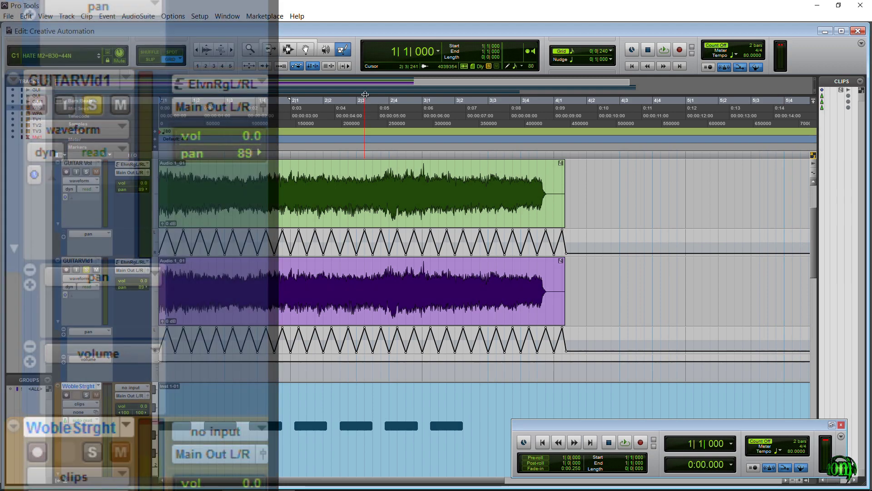
click(343, 49)
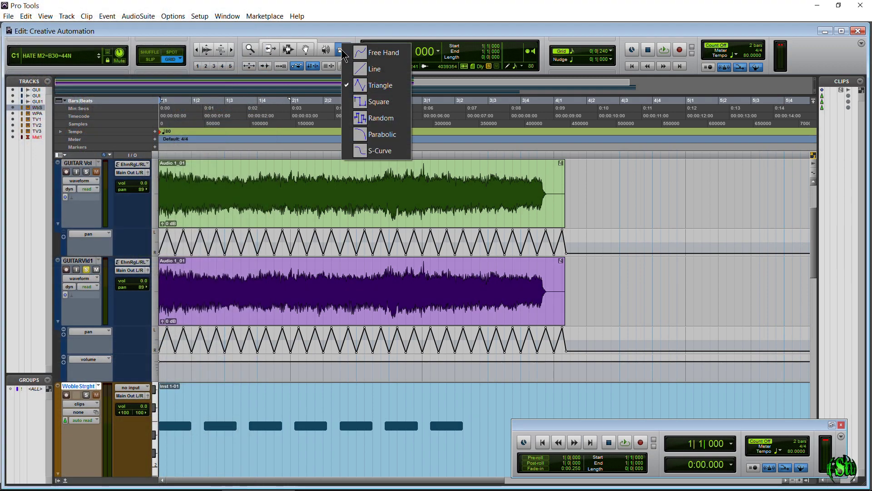
click(395, 118)
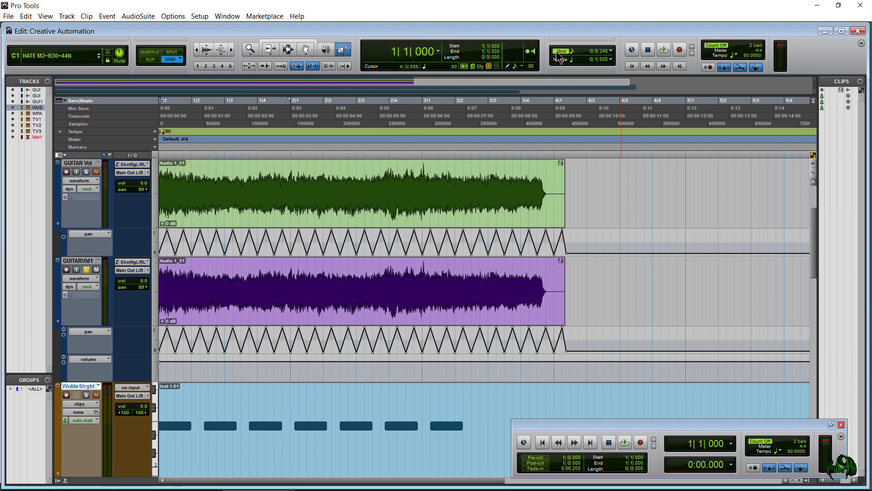
click(571, 51)
click(613, 109)
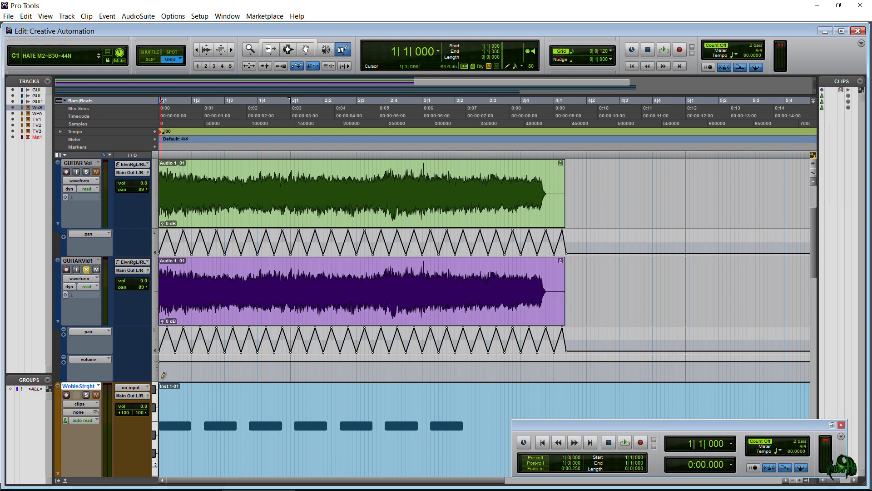
key(ctrl+minus)
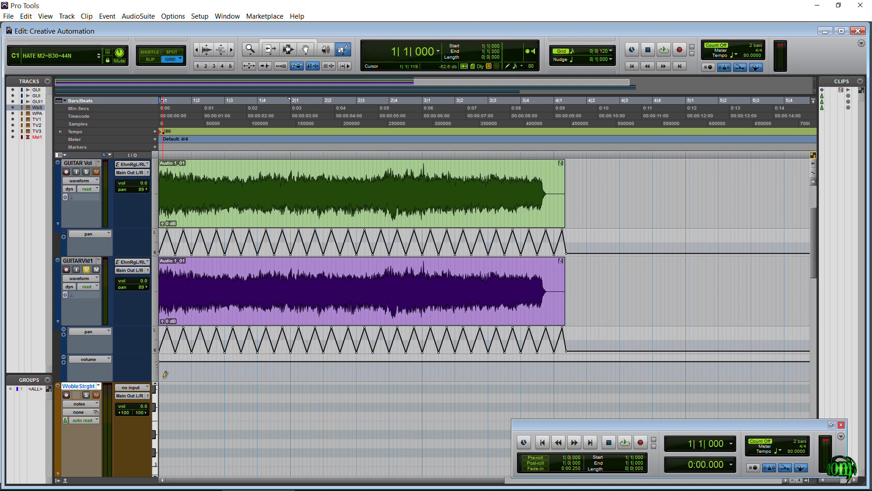
drag(162, 362, 560, 359)
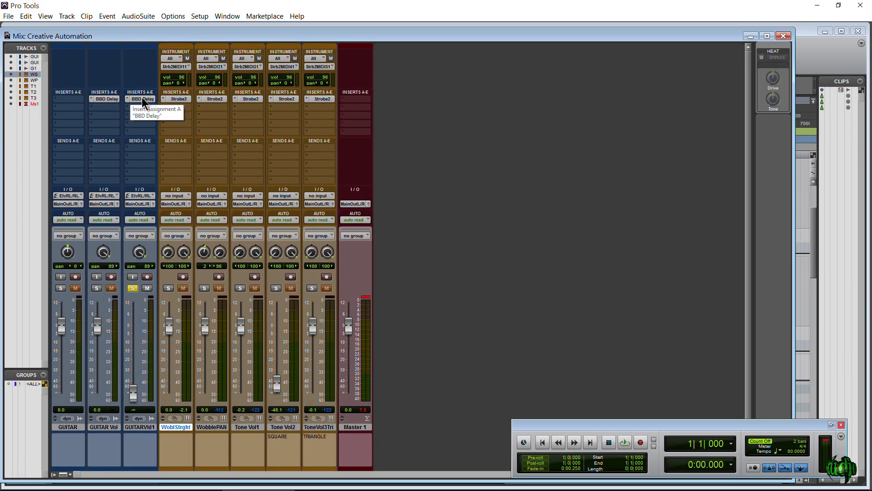
Step: Return to the Edit window and play GUITARVld1's square-wave volume automation, then stop
key(ctrl+equal)
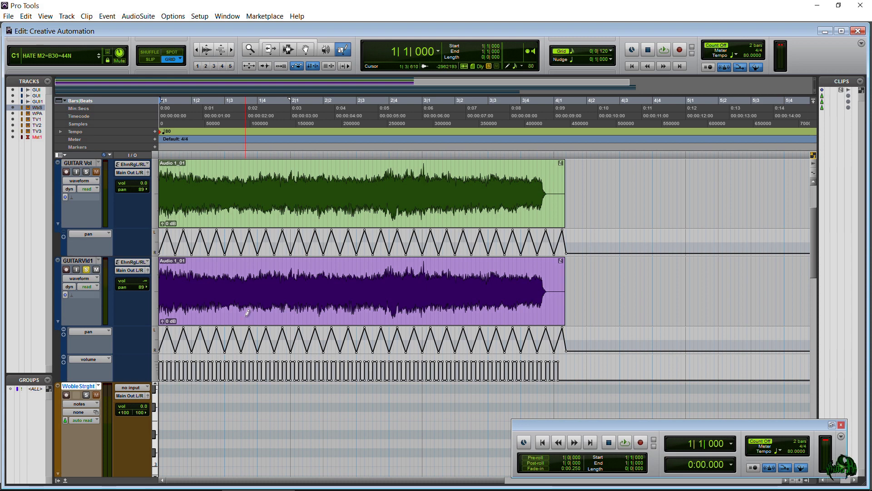
key(space)
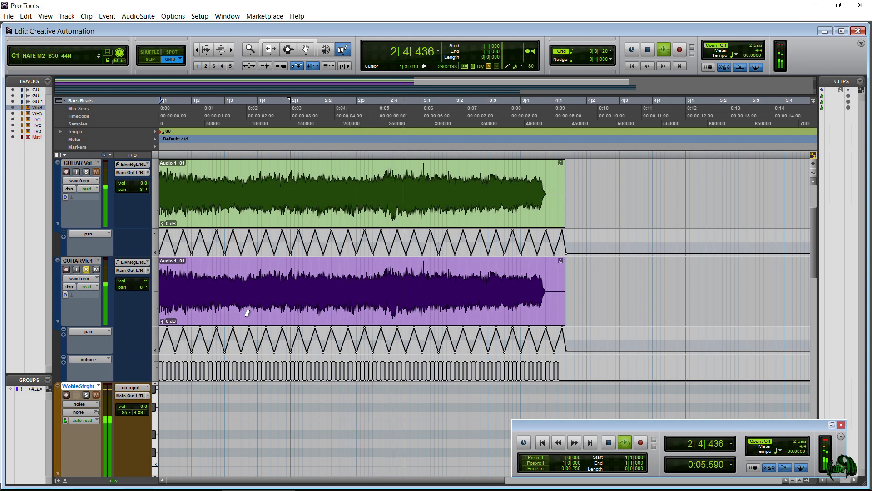
key(space)
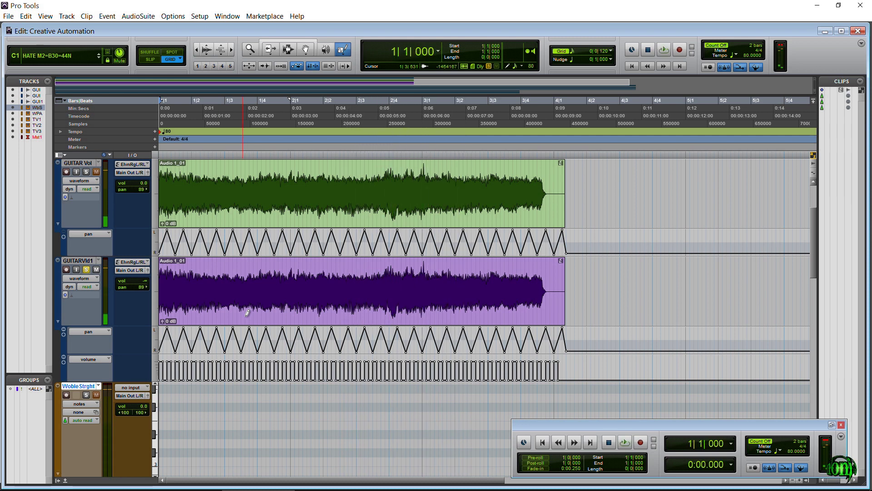
Step: With the Smart Tool, select GUITARVld1's square-wave volume and trim it down about 2.8 dB to roughly -1.6 dB
click(300, 39)
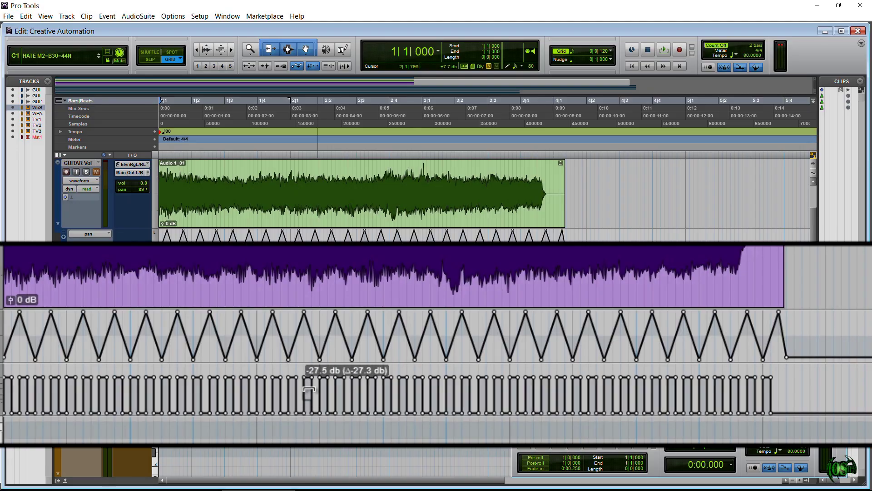
mouse_move(307, 385)
mouse_down()
mouse_move(307, 396)
mouse_move(306, 369)
mouse_up()
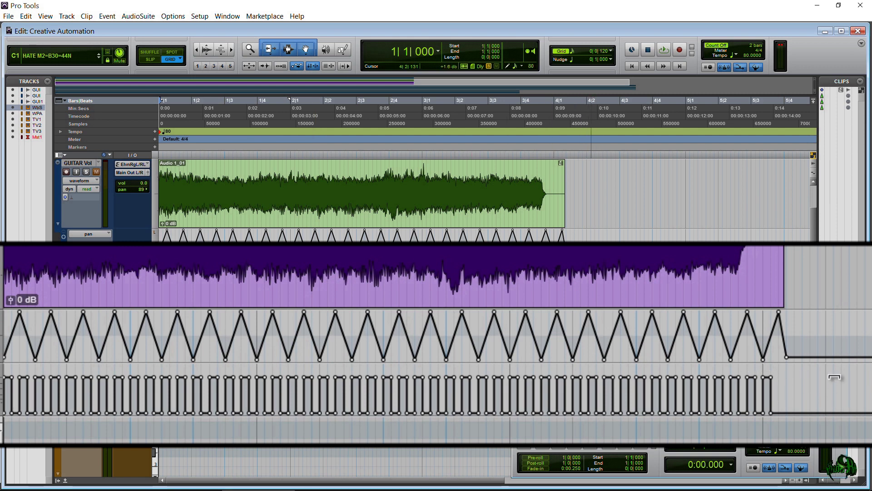
drag(839, 385, 1, 409)
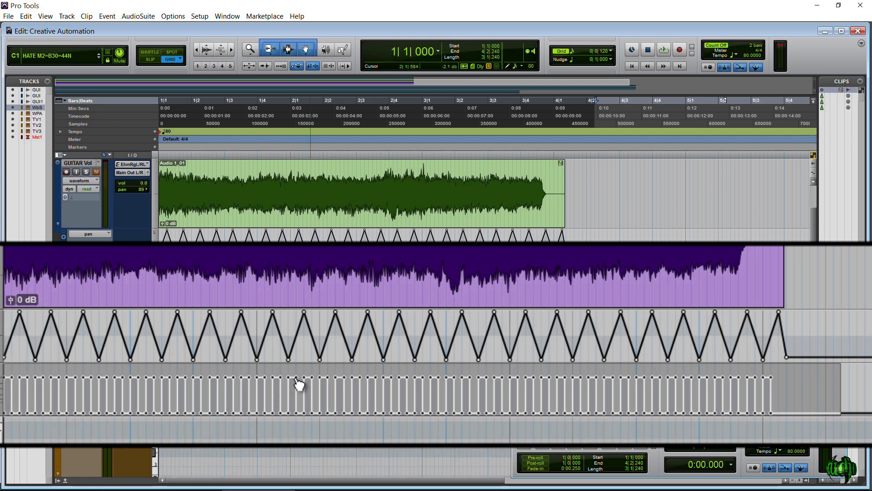
mouse_move(297, 373)
mouse_down()
mouse_move(291, 397)
mouse_move(285, 353)
mouse_move(285, 394)
mouse_move(285, 369)
mouse_up()
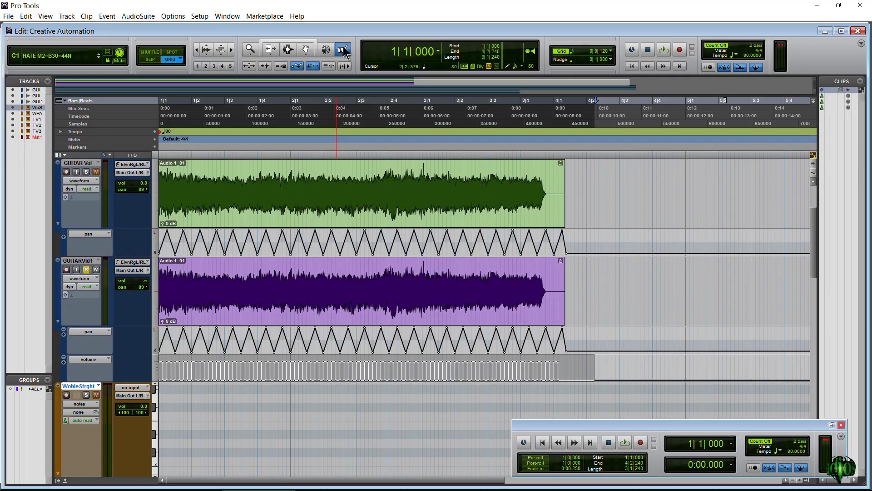
Step: Keep the Pencil in Square shape, switch to the Mix window and move the BBD Delay window left
click(341, 50)
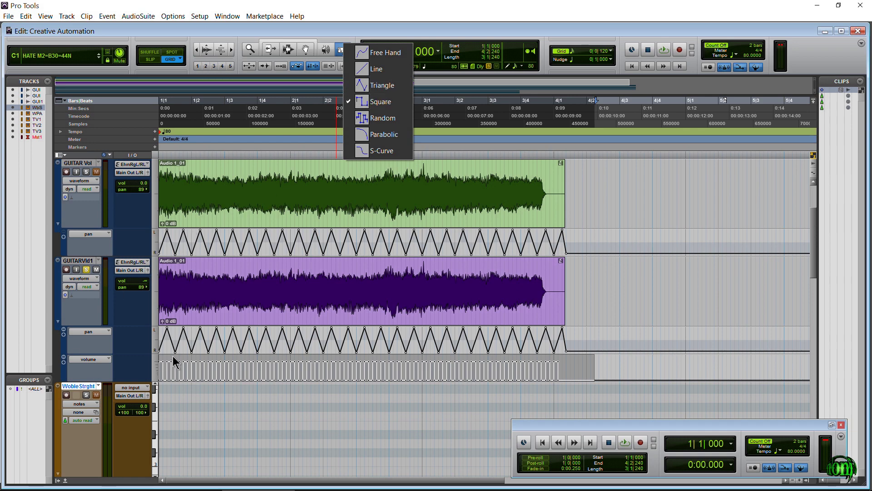
click(352, 36)
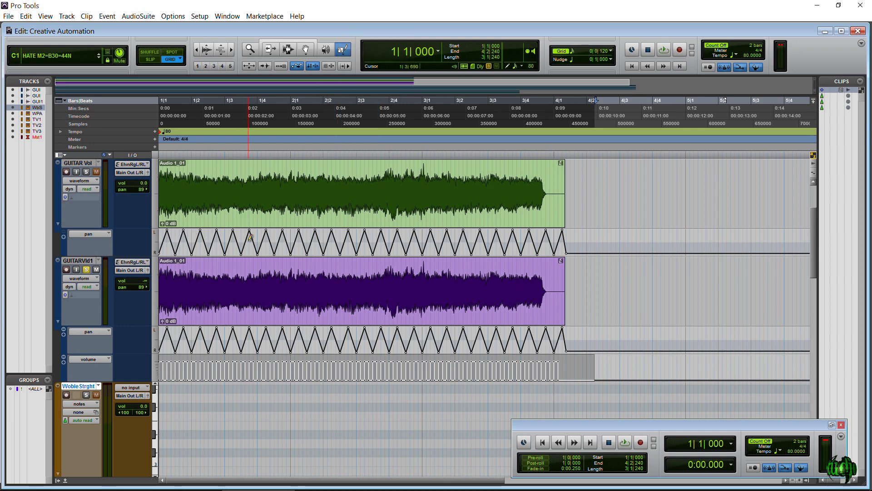
key(ctrl+equal)
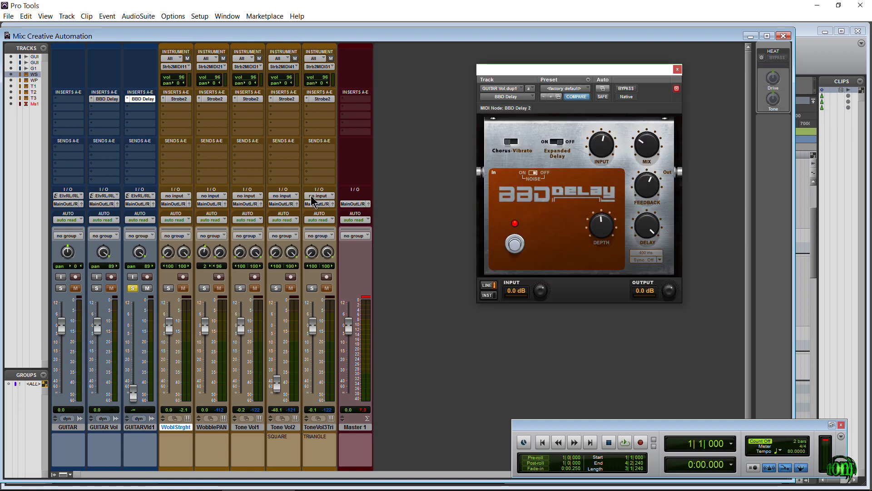
drag(596, 74, 557, 79)
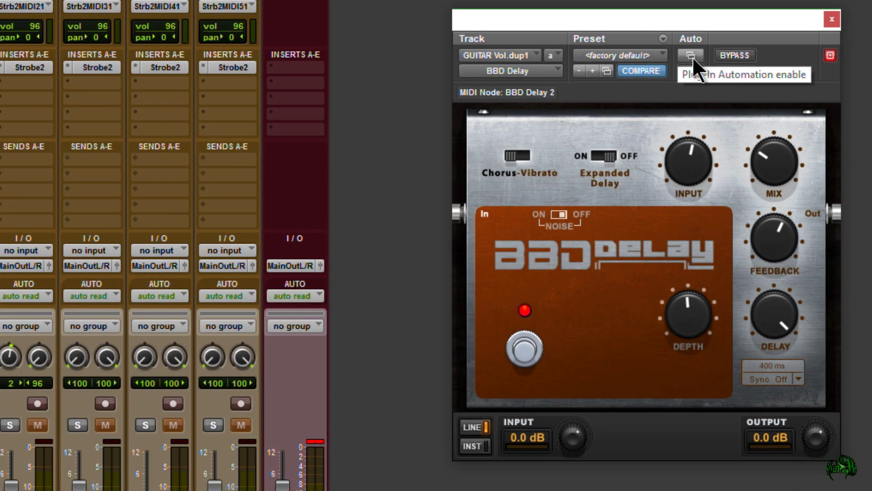
Step: Add the BBD Delay's Delay parameter to the automated parameters list and close the plug-in
click(691, 55)
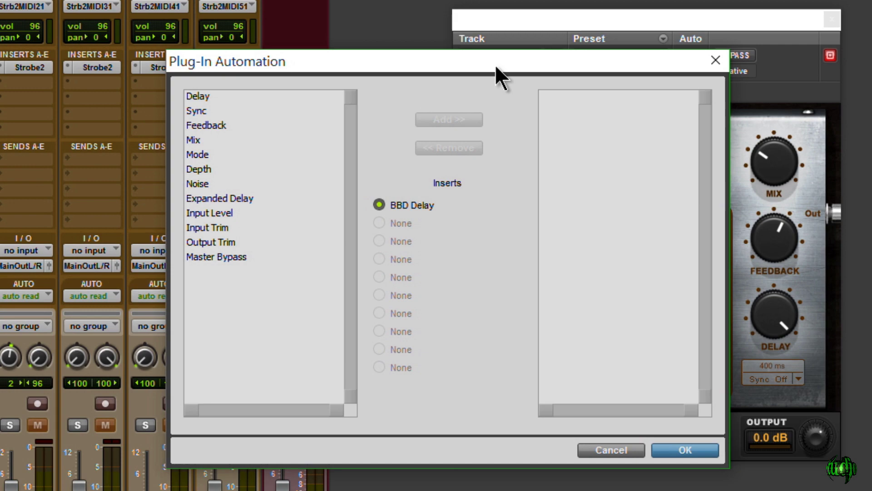
click(200, 96)
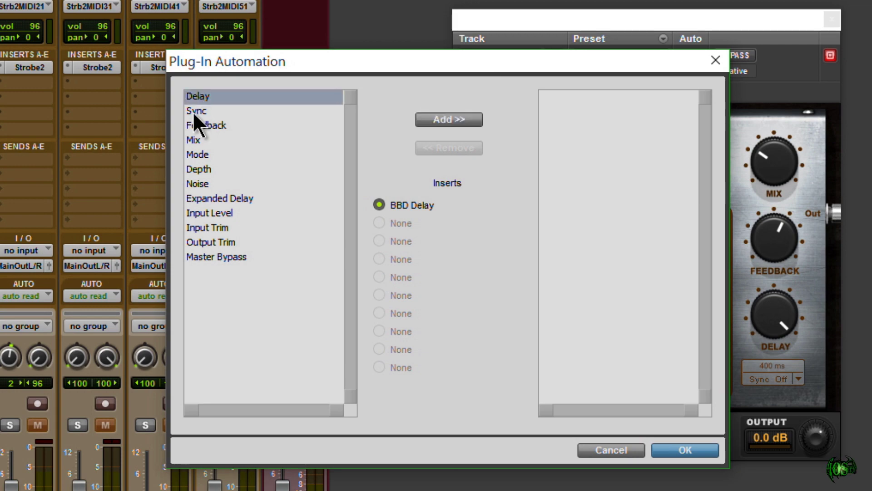
click(449, 120)
click(686, 450)
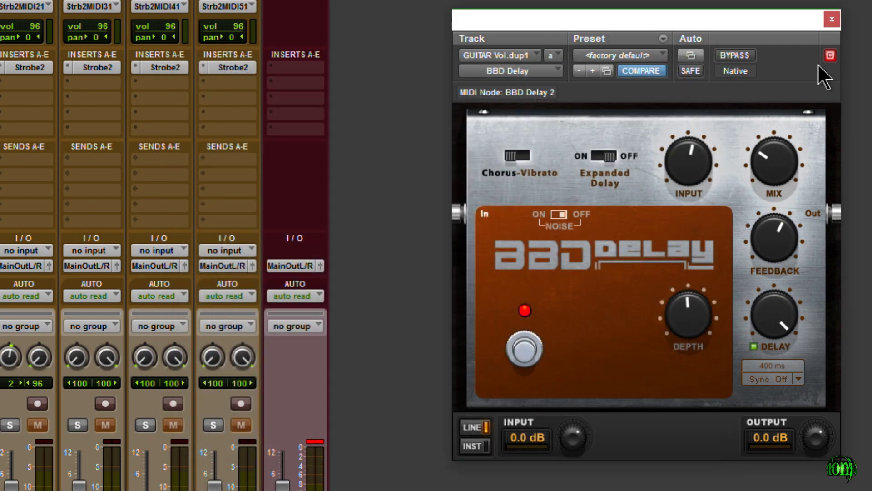
click(832, 19)
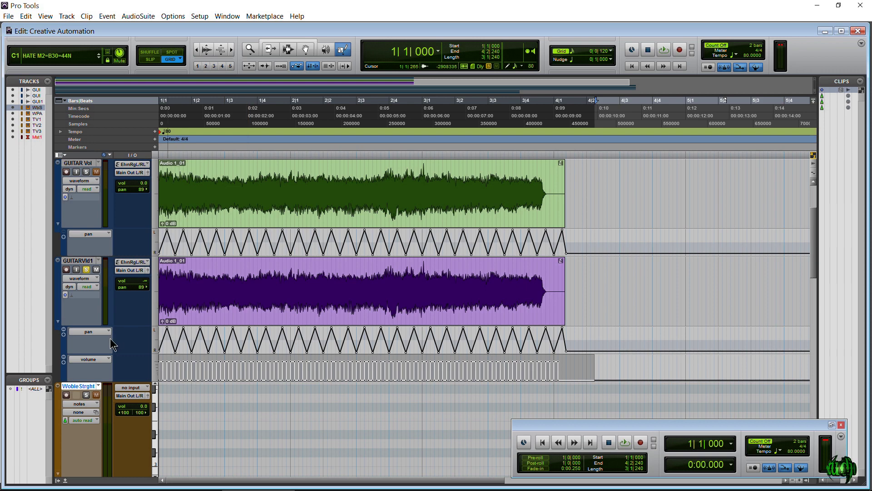
Step: Show BBD Delay > Delay in GUITARVld1's lane and draw square-wave delay automation across it
click(108, 333)
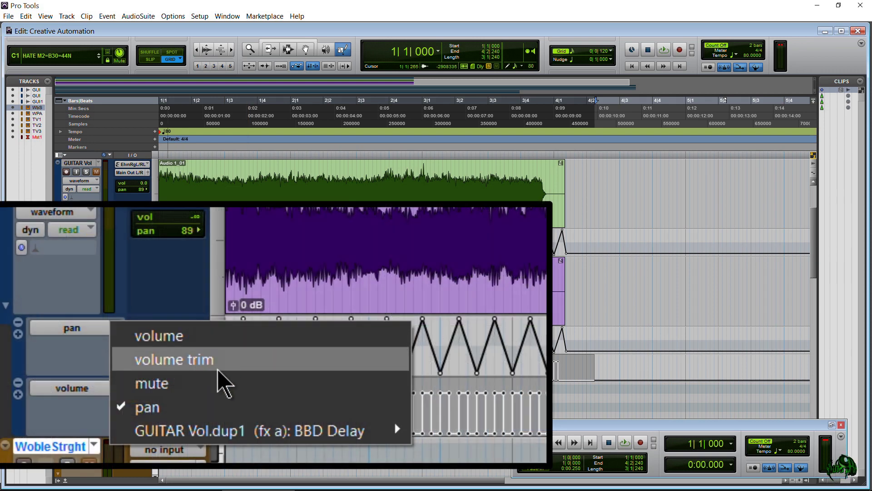
mouse_move(173, 429)
click(450, 427)
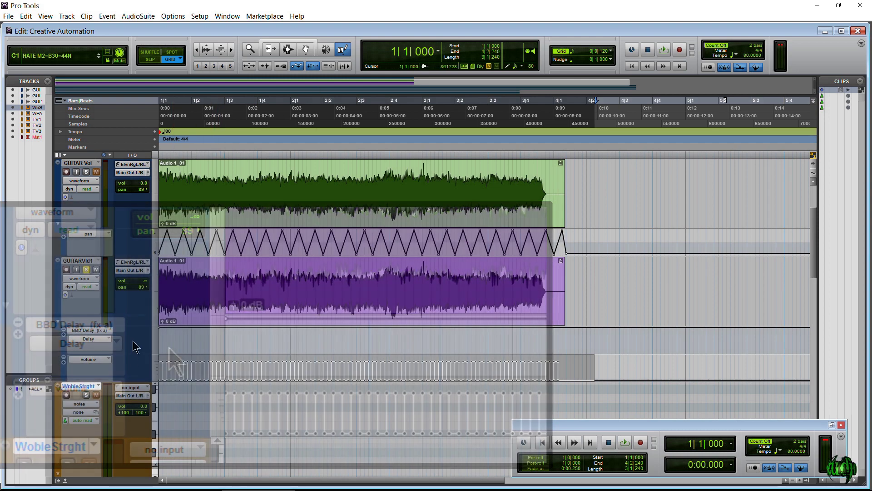
mouse_move(249, 337)
mouse_down()
mouse_move(314, 354)
mouse_move(441, 354)
mouse_up()
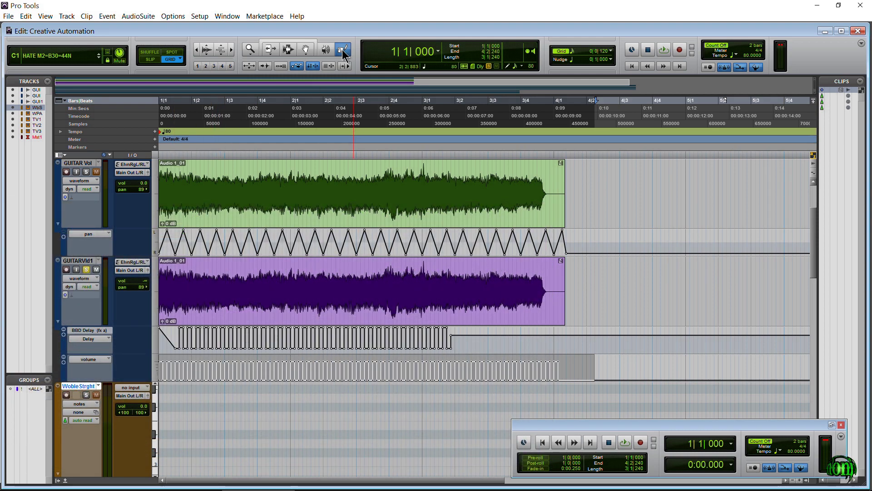
Step: Touch up the delay automation near 1|3, flattening part of it and adding a low 273 ms segment
click(344, 54)
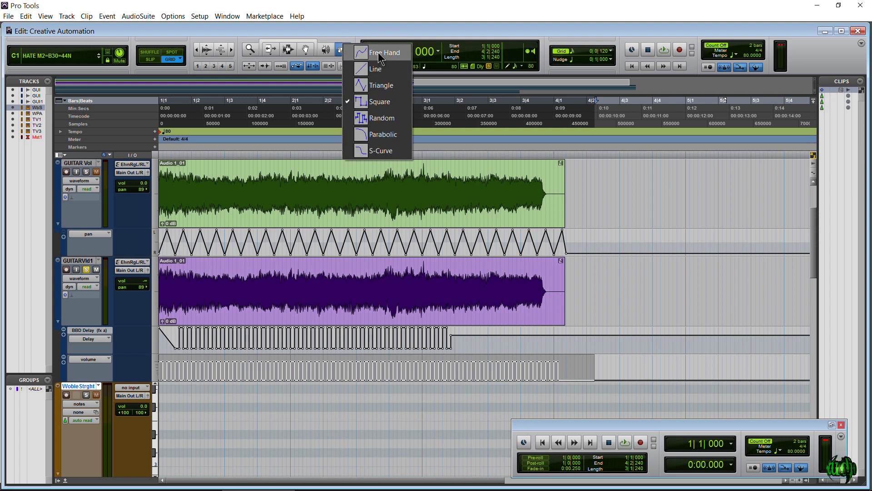
click(288, 345)
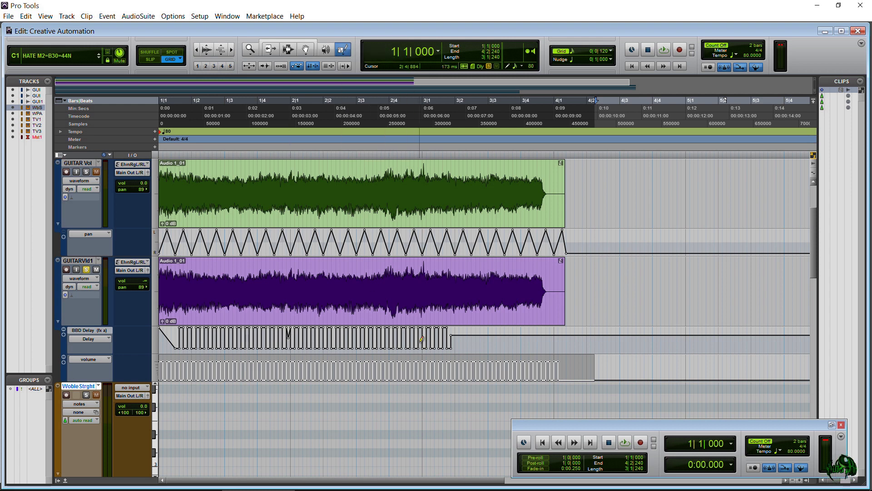
drag(227, 339, 245, 338)
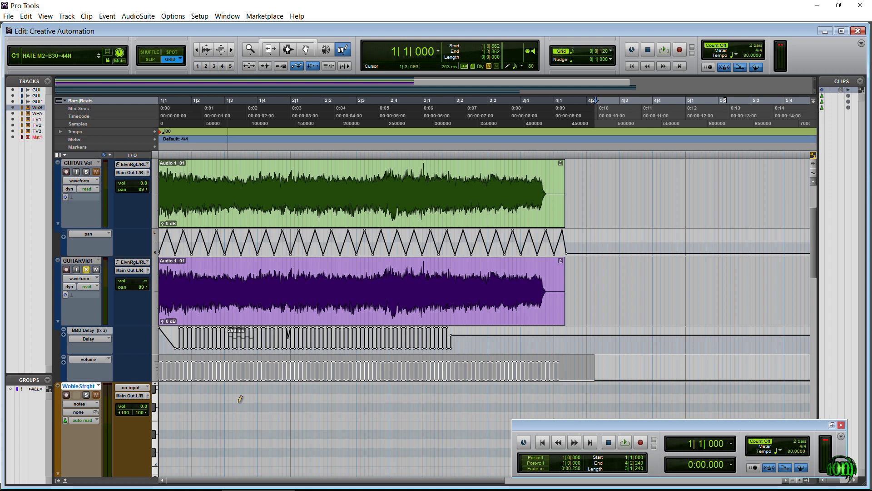
drag(240, 399, 257, 339)
drag(374, 332, 375, 334)
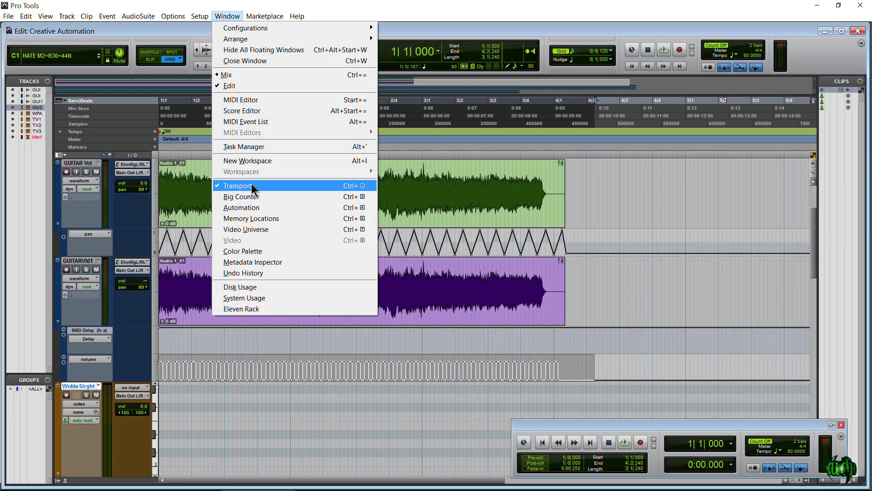
Step: Show the Automation window, return to 1|1|000, and play then stop to audition the automation
click(253, 207)
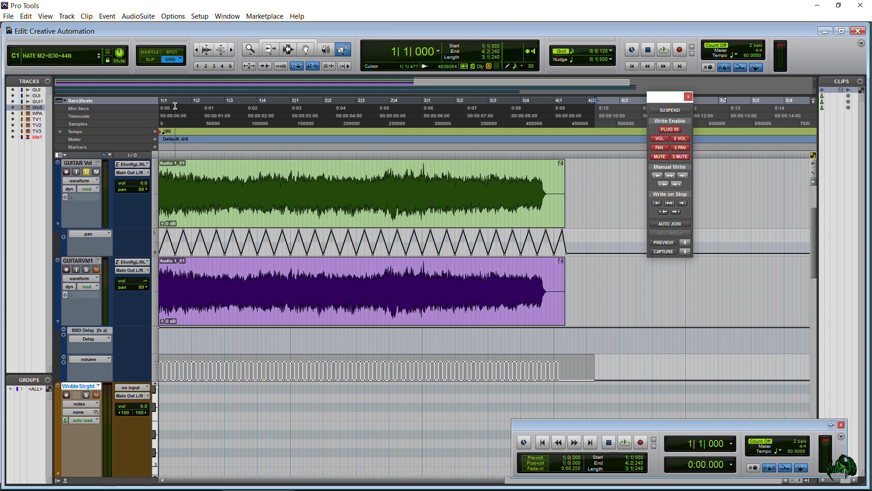
drag(176, 108, 158, 109)
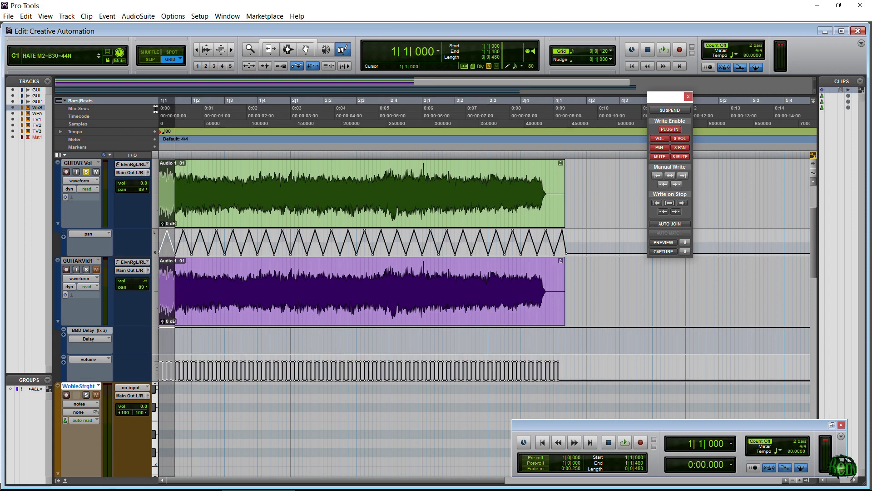
click(631, 67)
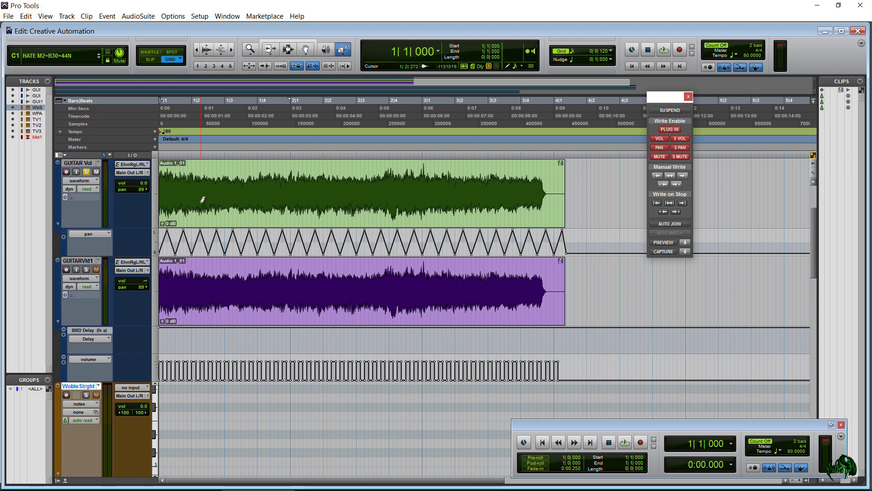
key(space)
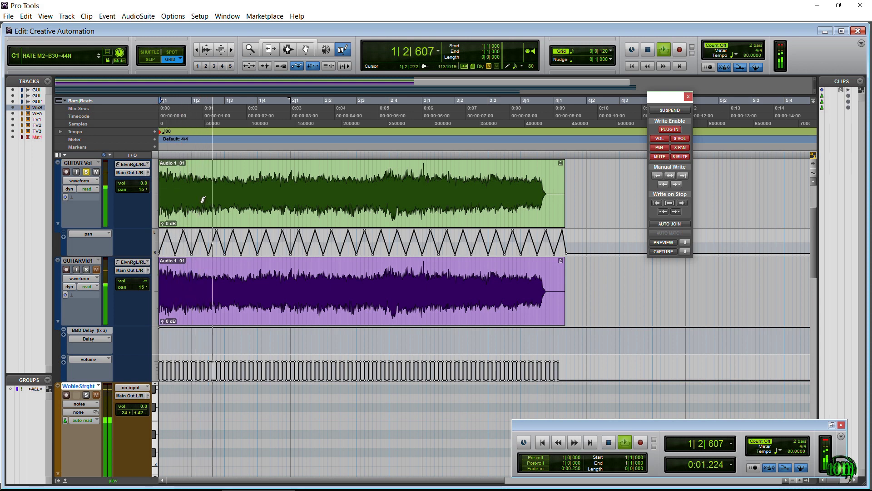
key(space)
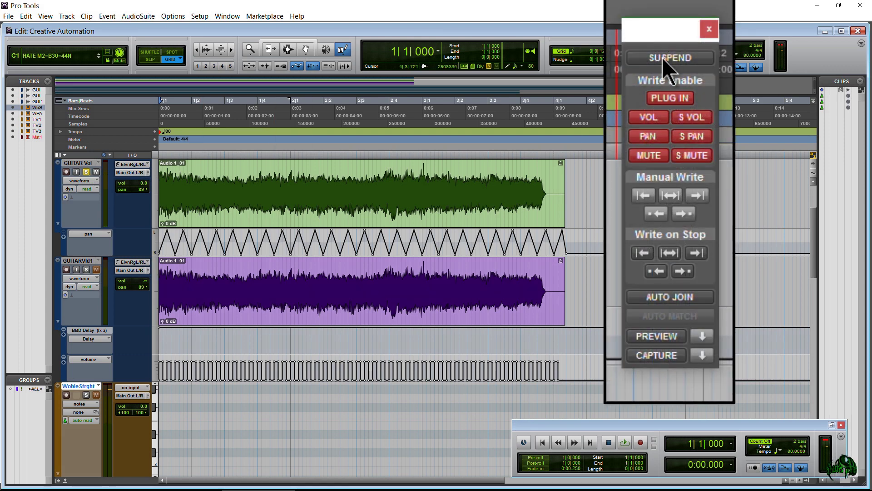
click(667, 111)
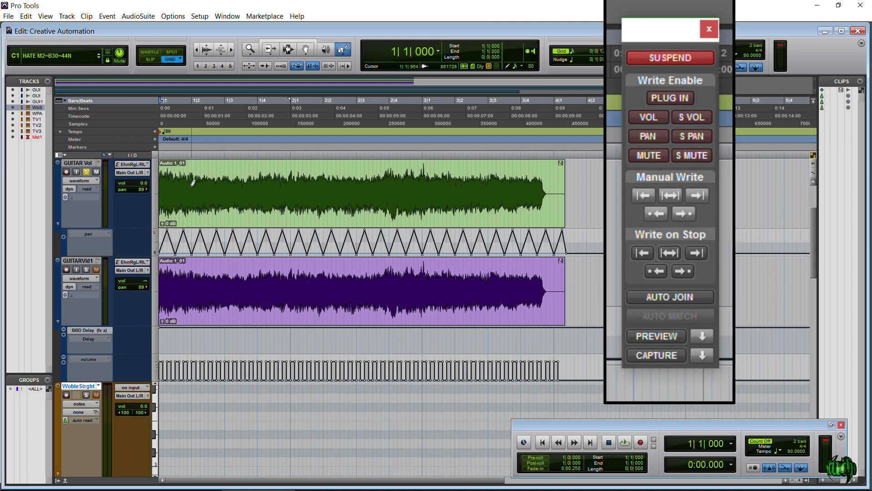
key(space)
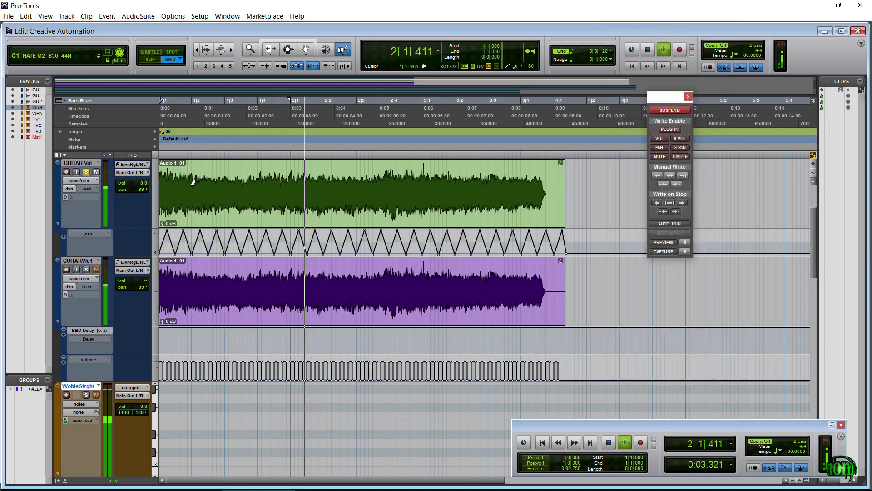
key(space)
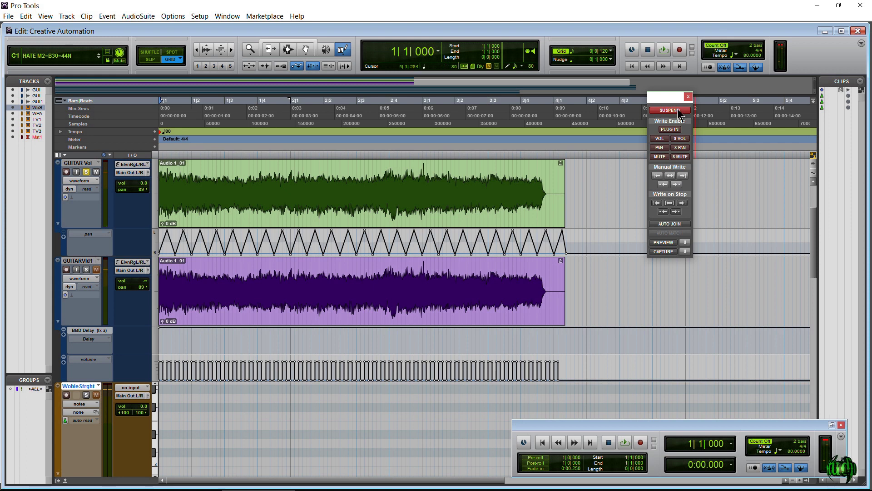
click(677, 111)
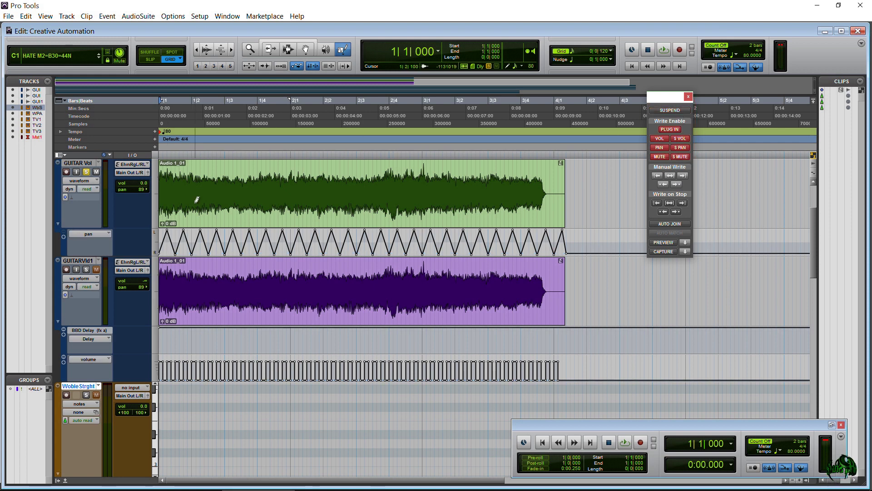
key(space)
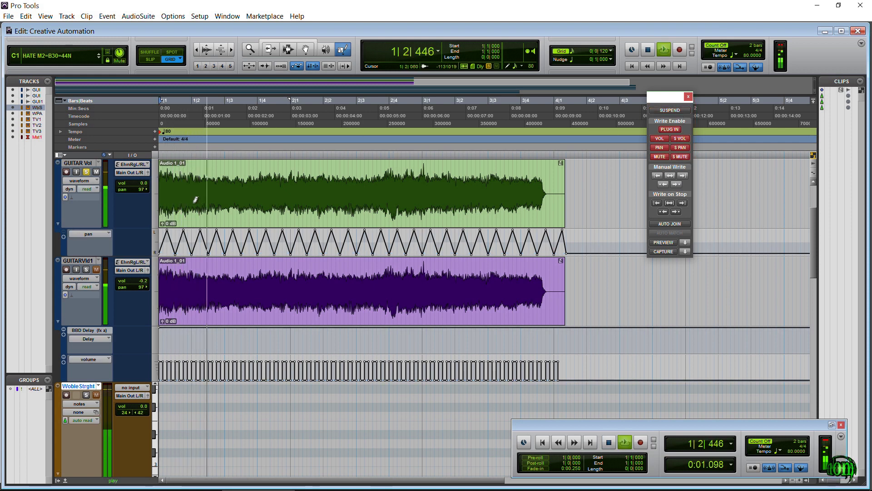
key(space)
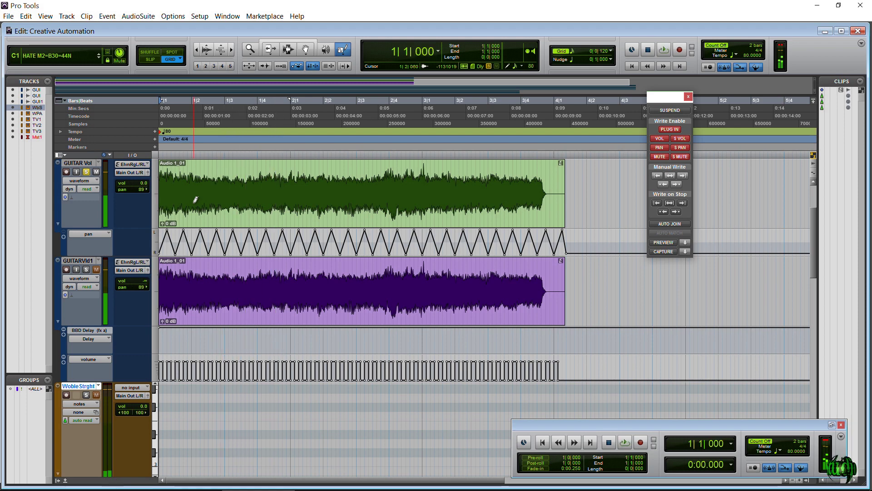